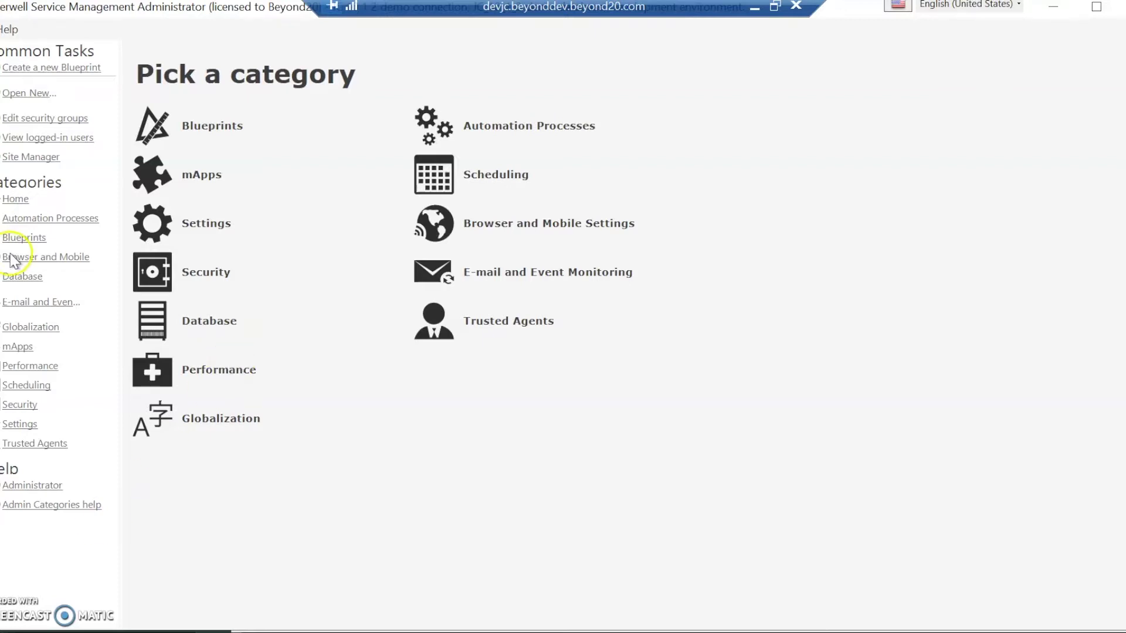
Step: Open the E-mail and Event Monitoring Manager from the E-mail and Event Monitoring category, listing its two monitors
click(35, 303)
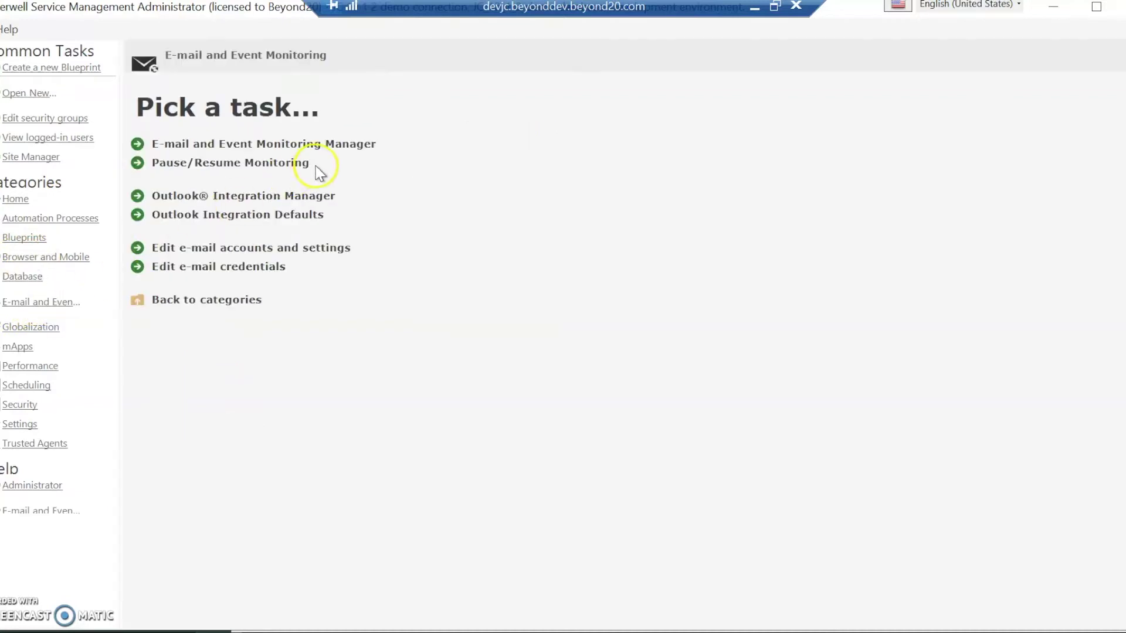
click(327, 153)
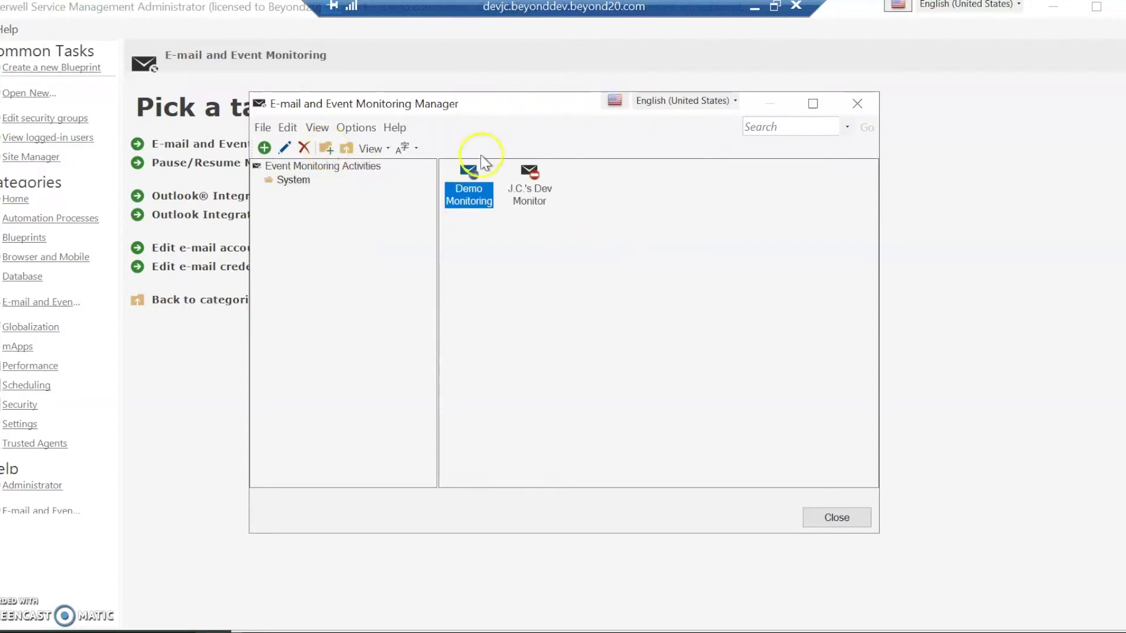
Step: Edit the Demo Monitoring monitor and review its Identify Customer and Monitors pages
right_click(461, 188)
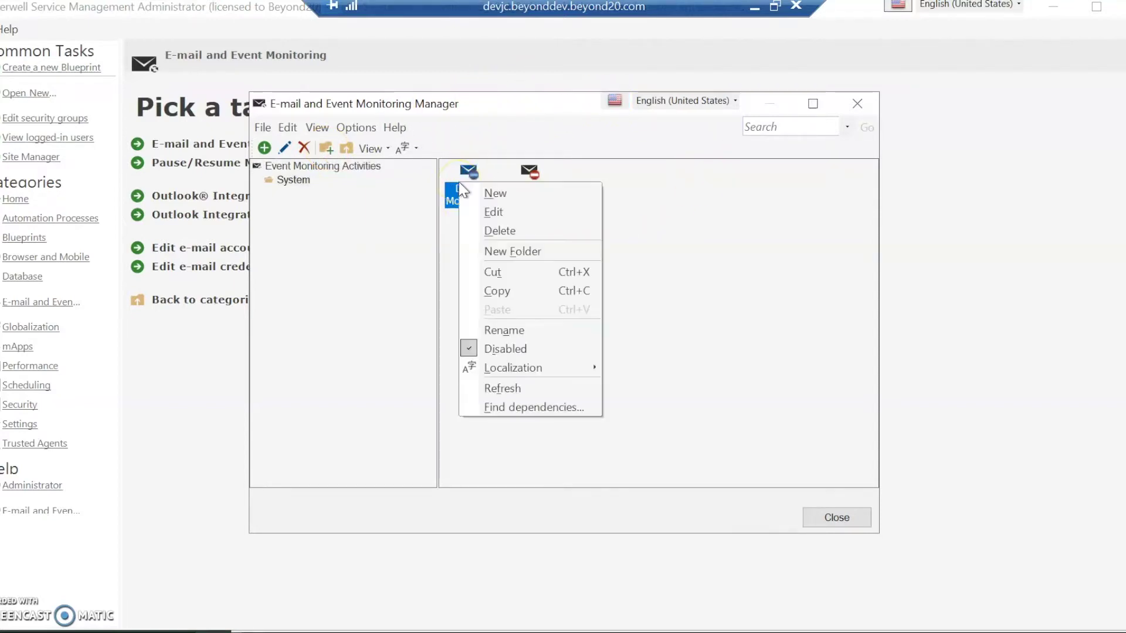
click(481, 209)
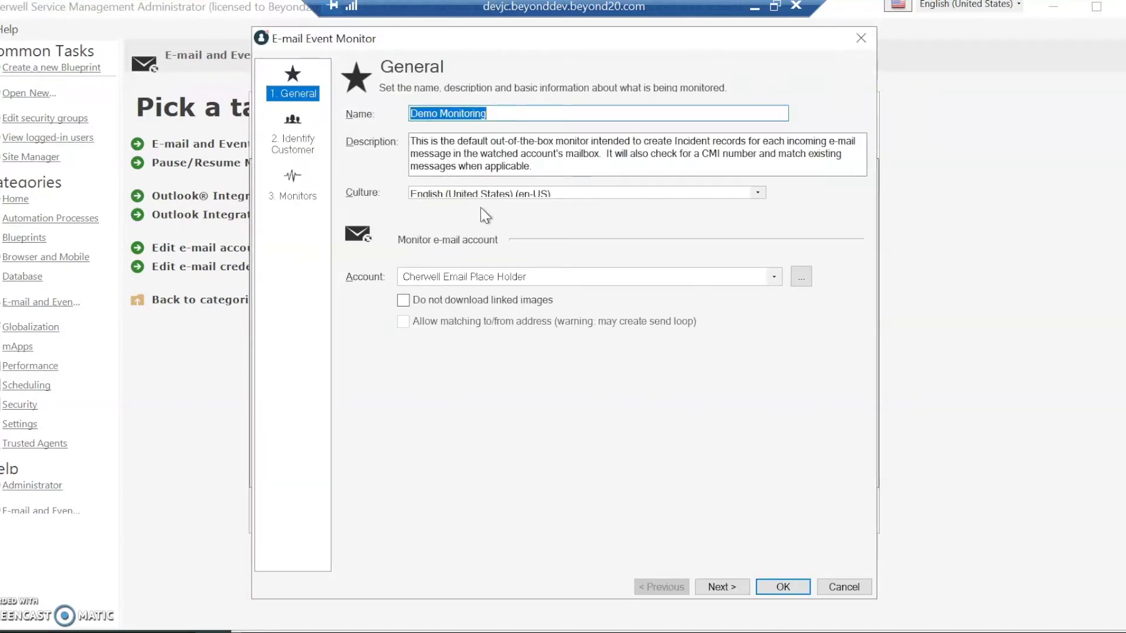
click(296, 173)
click(287, 136)
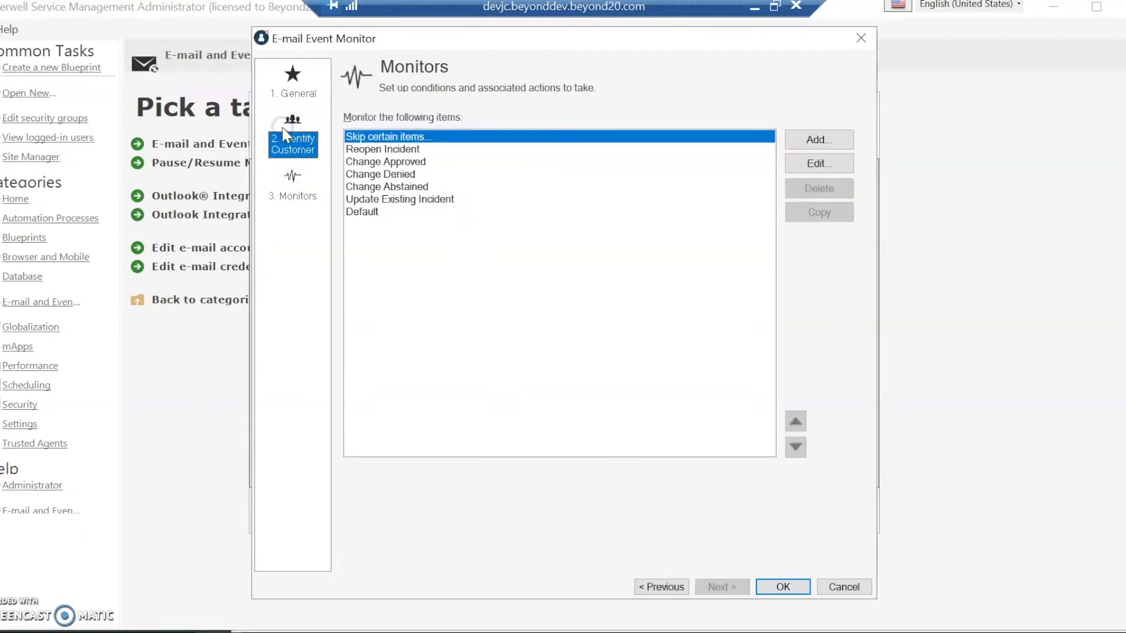
click(291, 191)
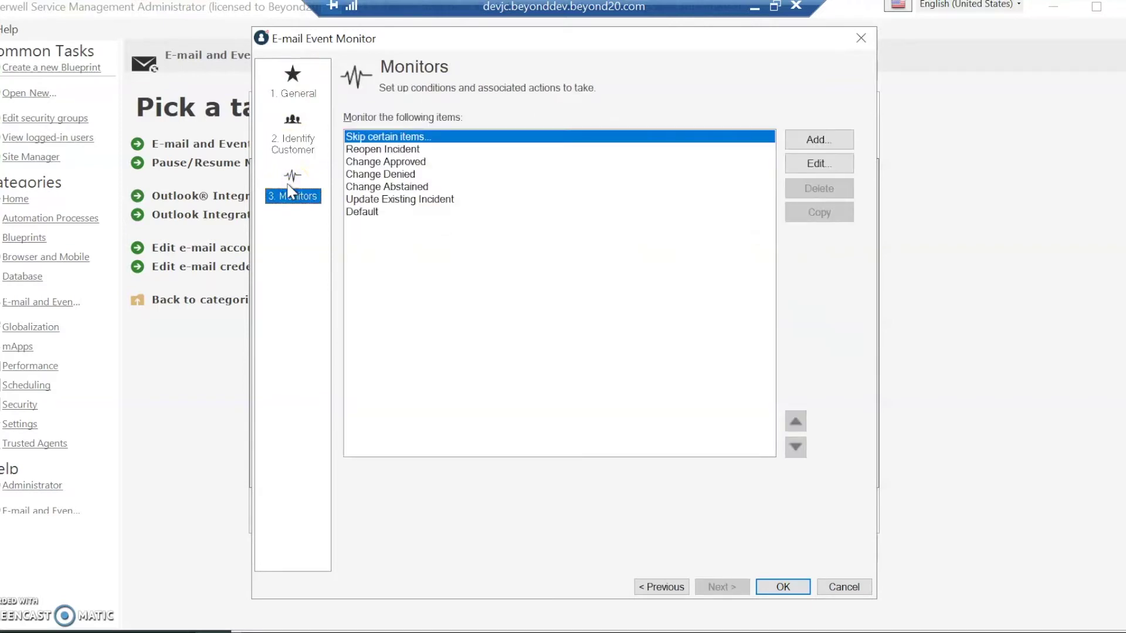
Step: Inspect the Skip certain items rules, then cancel without changes
click(396, 149)
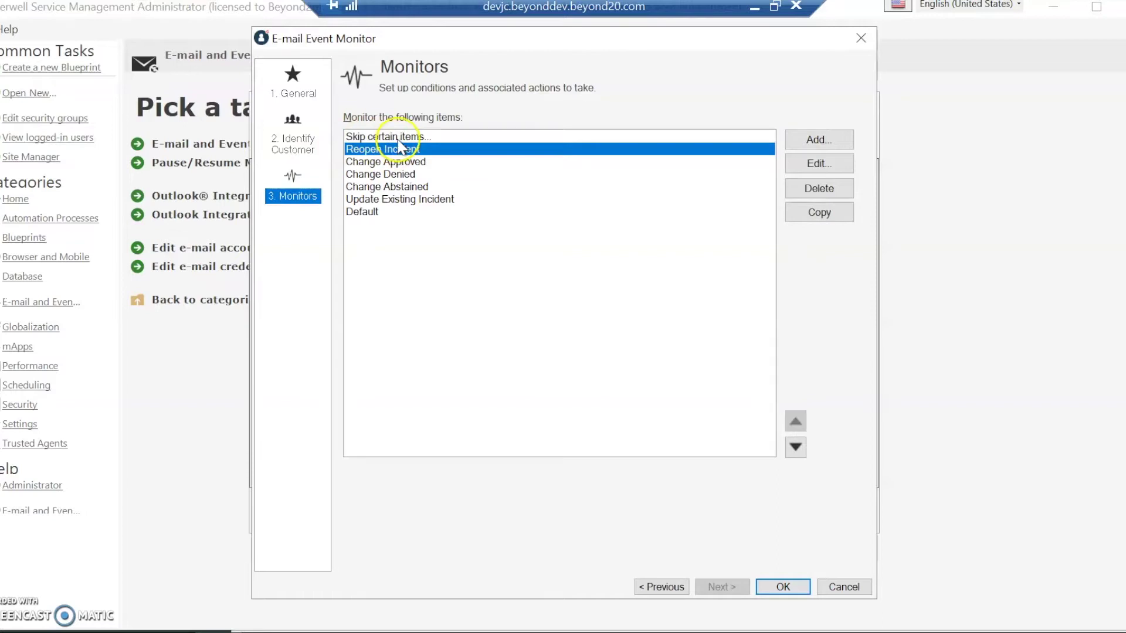
click(405, 138)
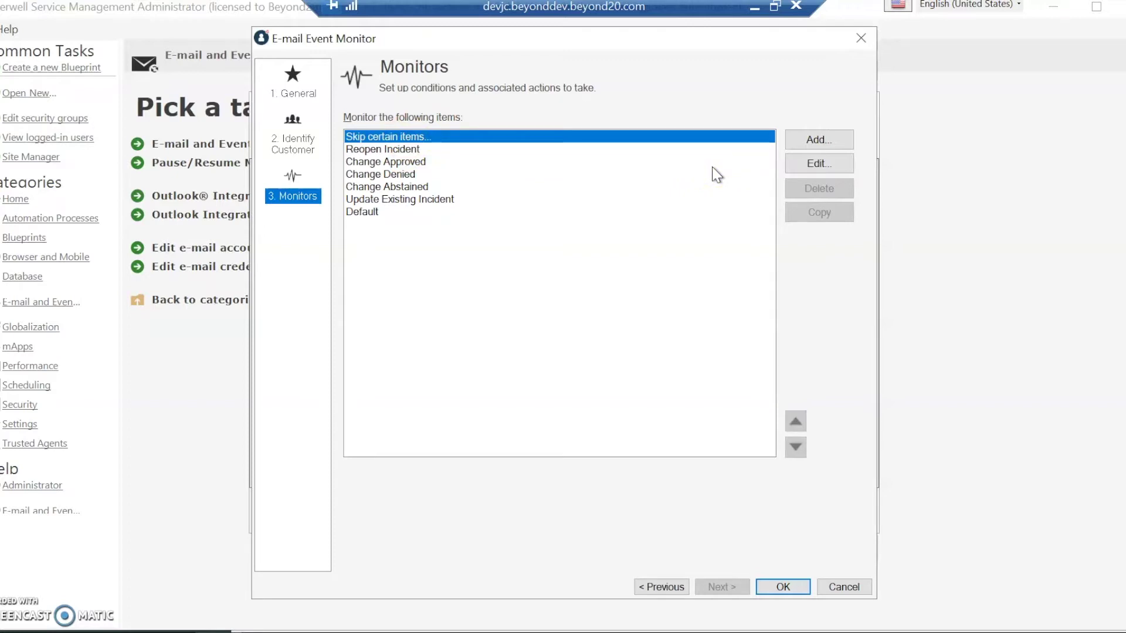
click(821, 167)
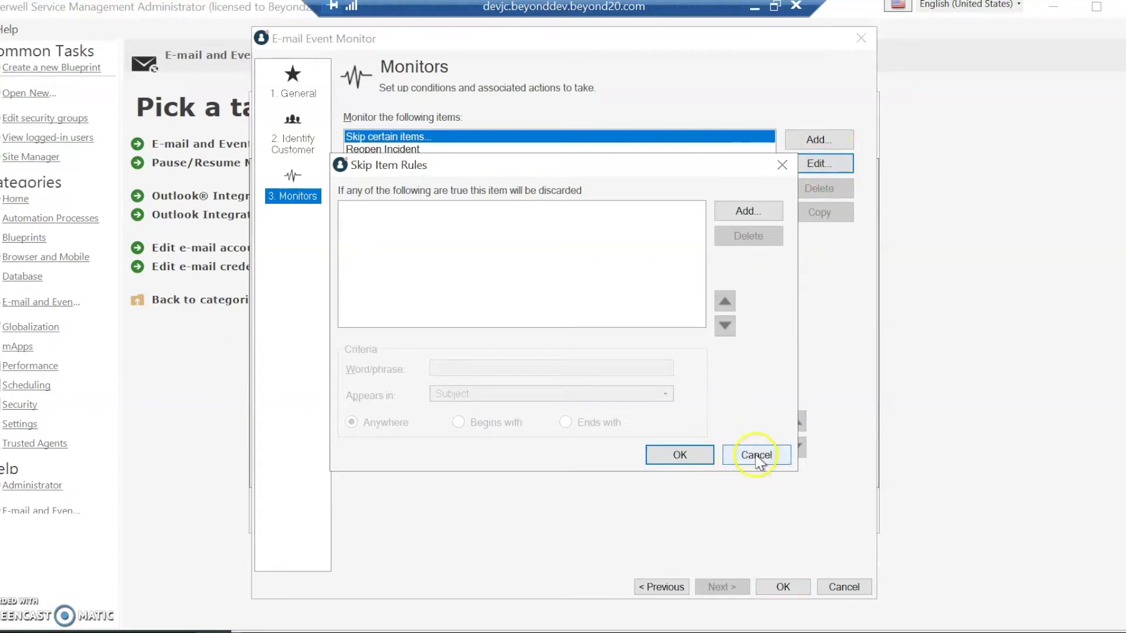
click(755, 455)
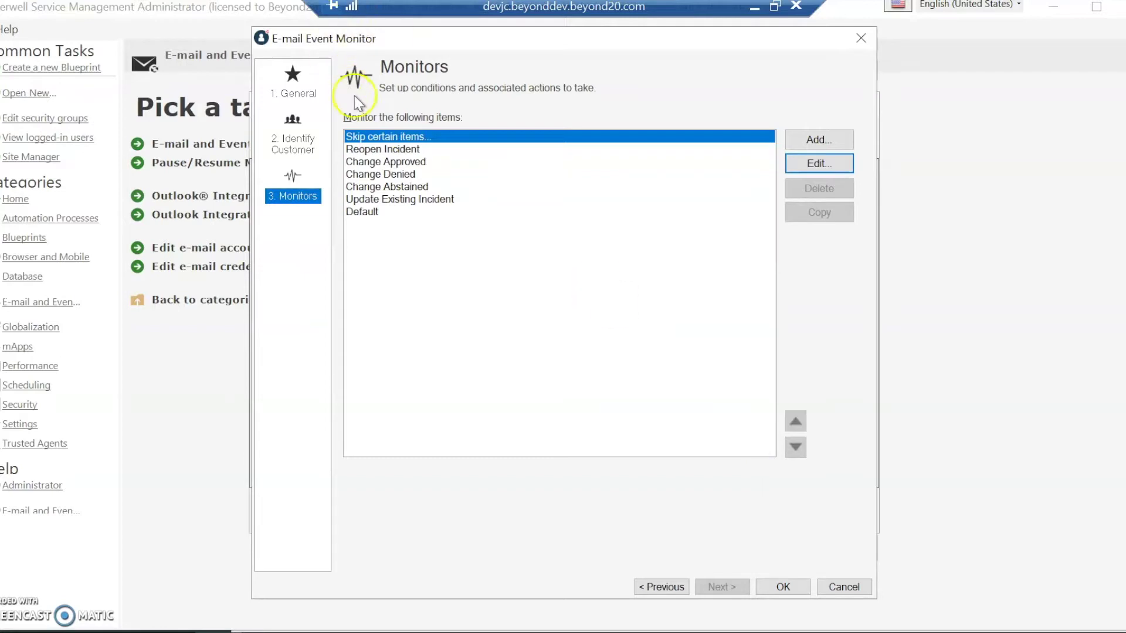
Step: Open the Default item's Condition and Action settings for Incident
click(378, 150)
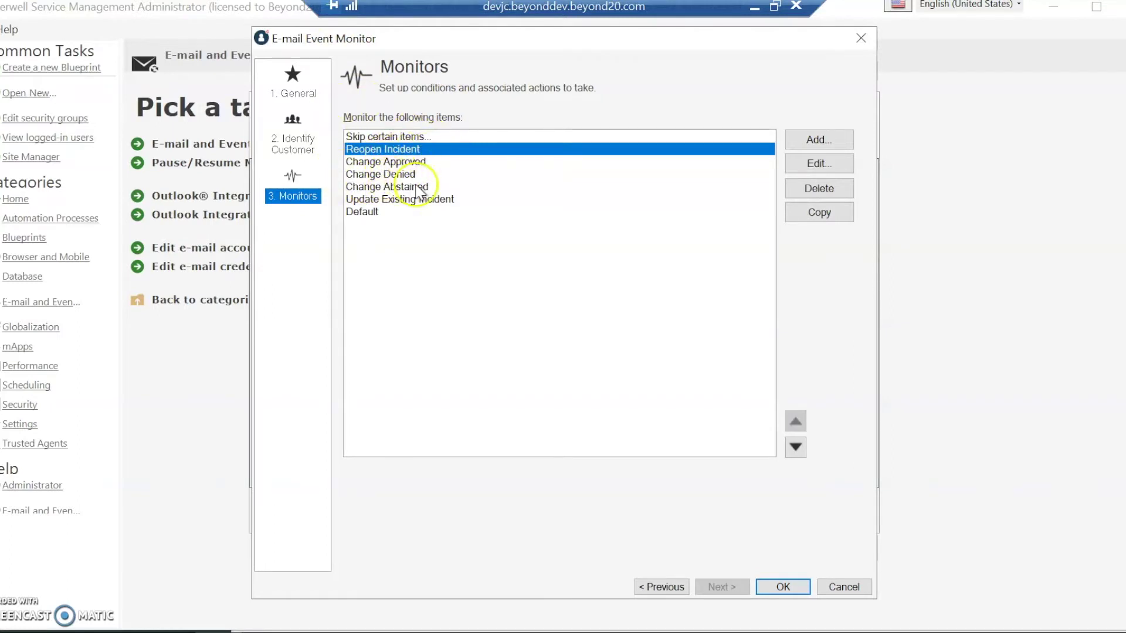
click(365, 211)
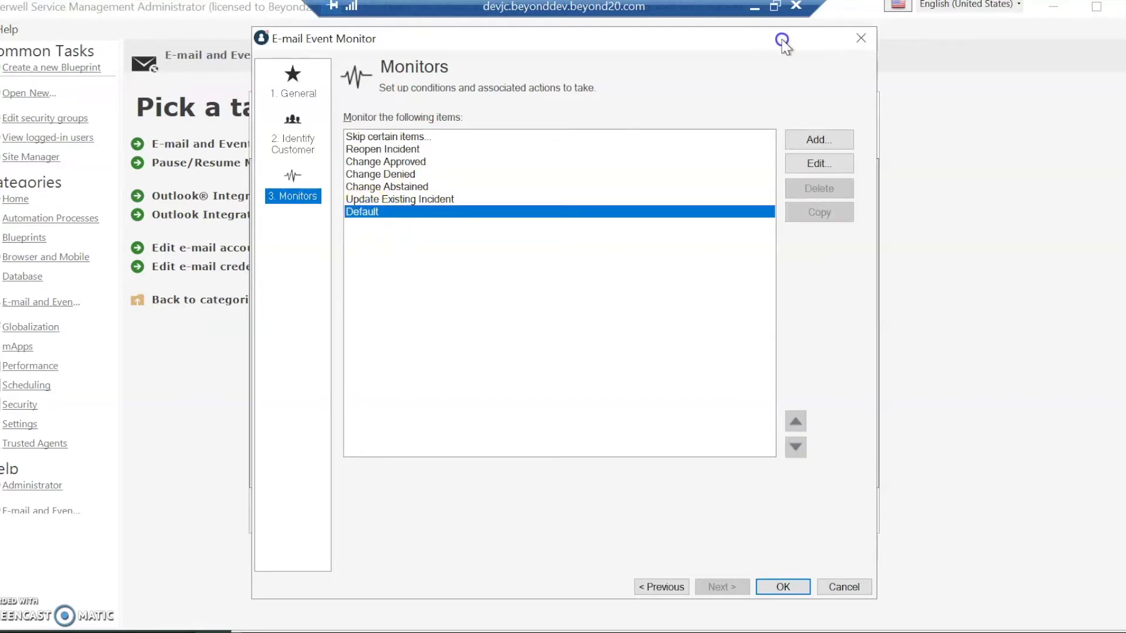
click(805, 166)
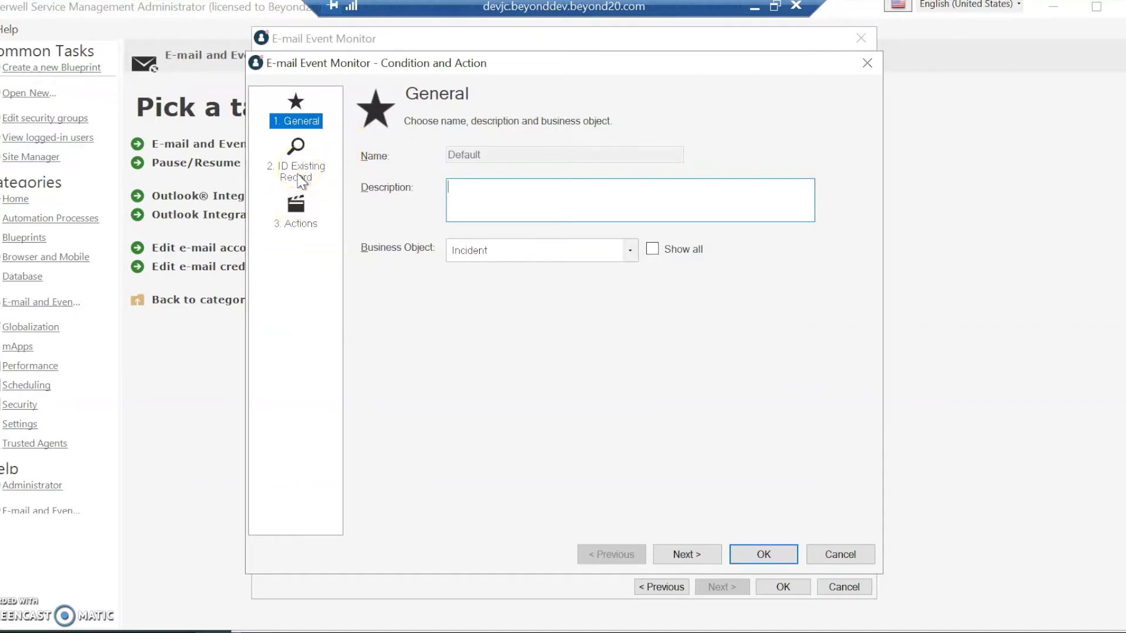
Step: Review the Default item's ID Existing Record settings, then close the Condition and Action dialog
click(302, 179)
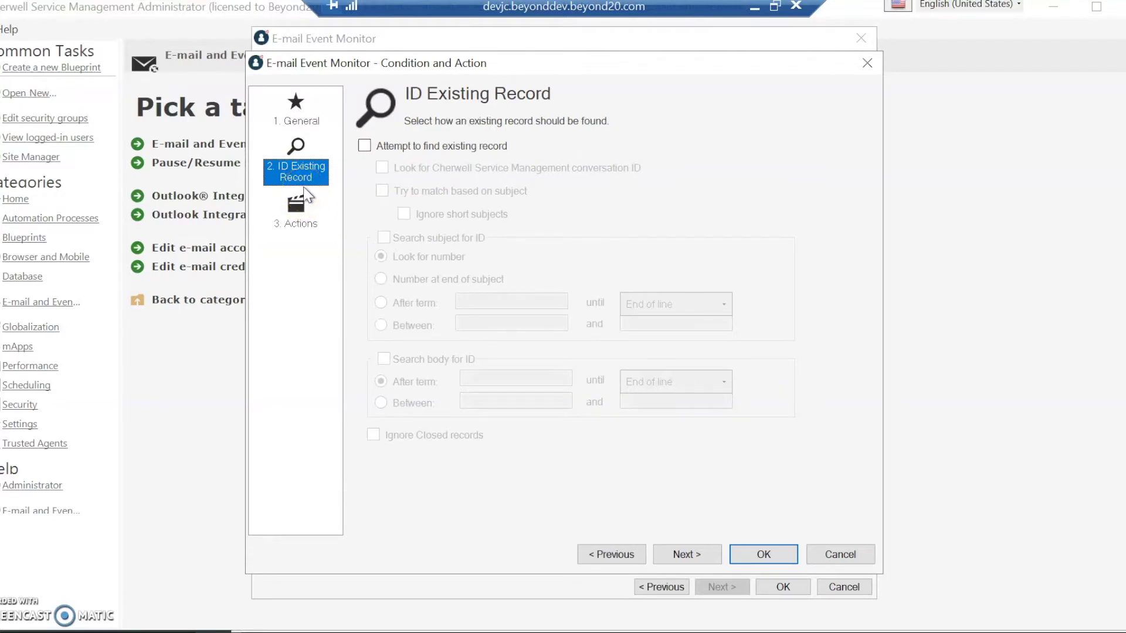
click(415, 179)
click(861, 59)
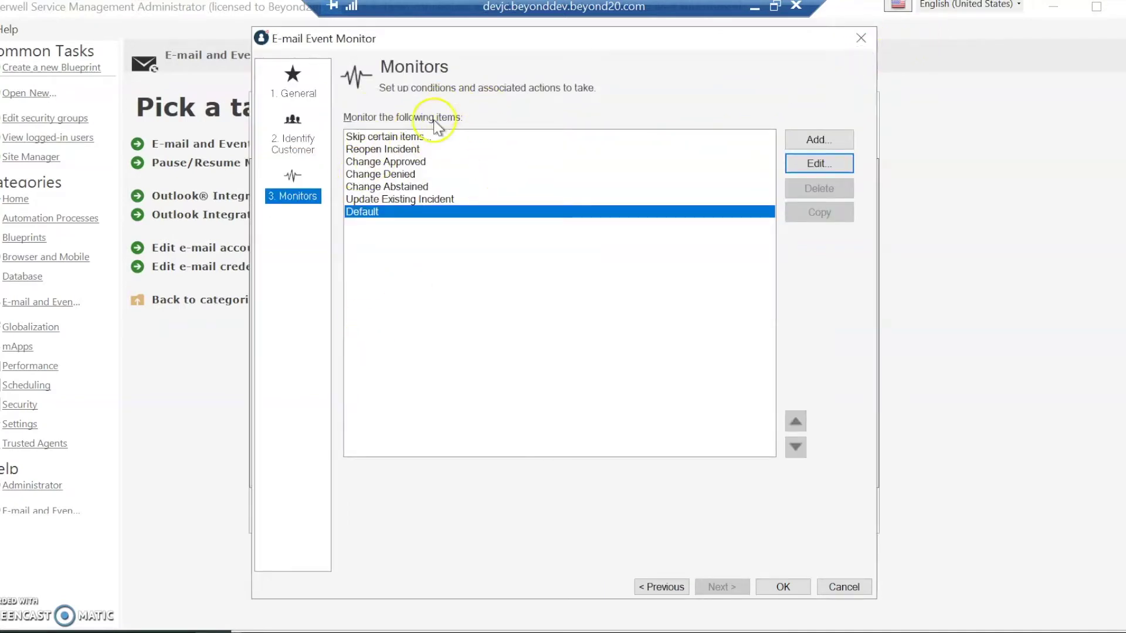
click(399, 137)
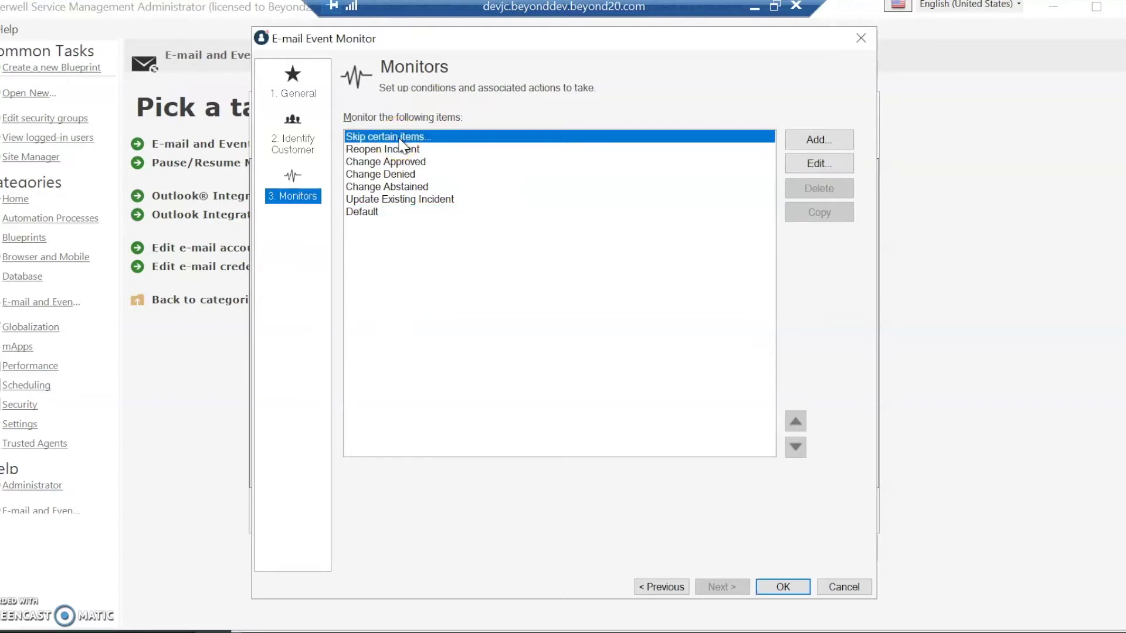
Step: Move Update Existing Incident up two rows and back down, then reopen Default's Condition and Action settings
click(399, 149)
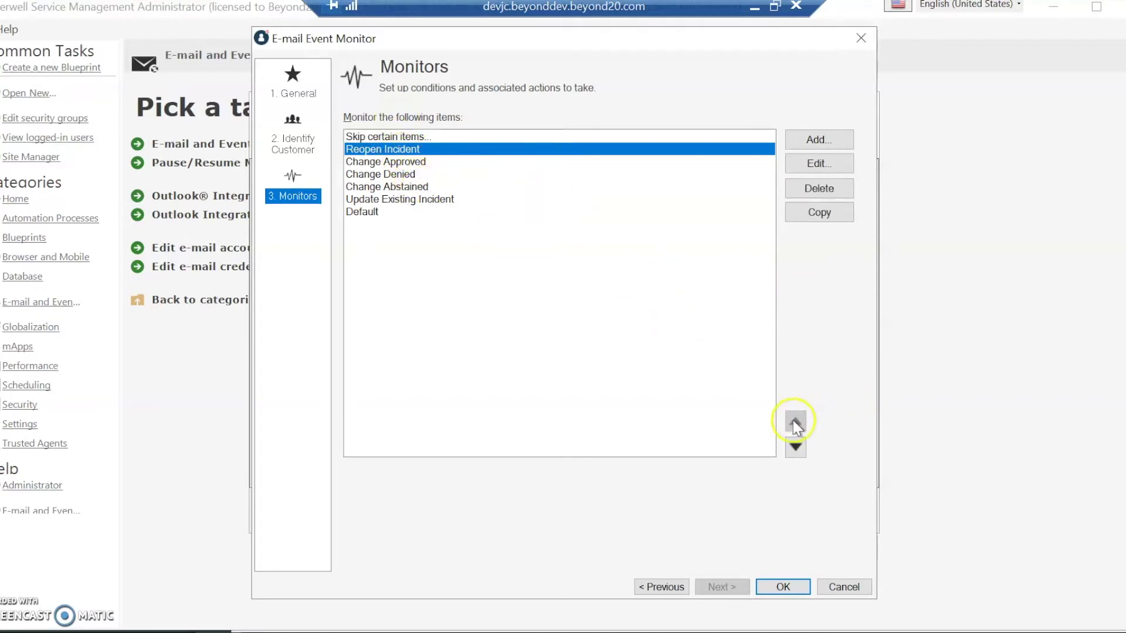
click(387, 138)
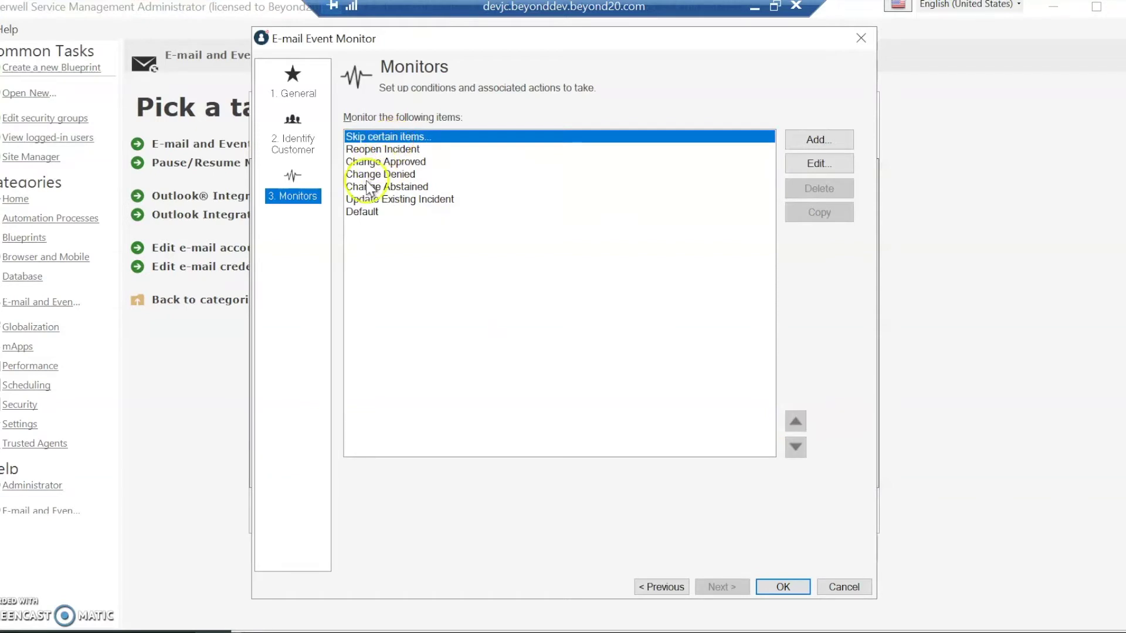
click(365, 212)
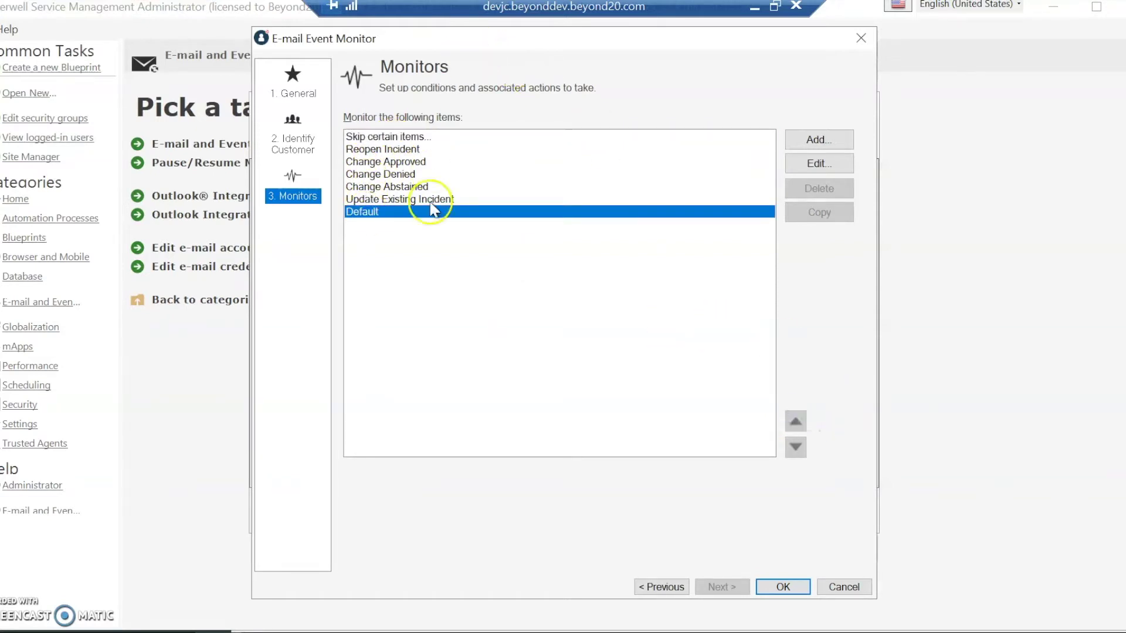
click(431, 202)
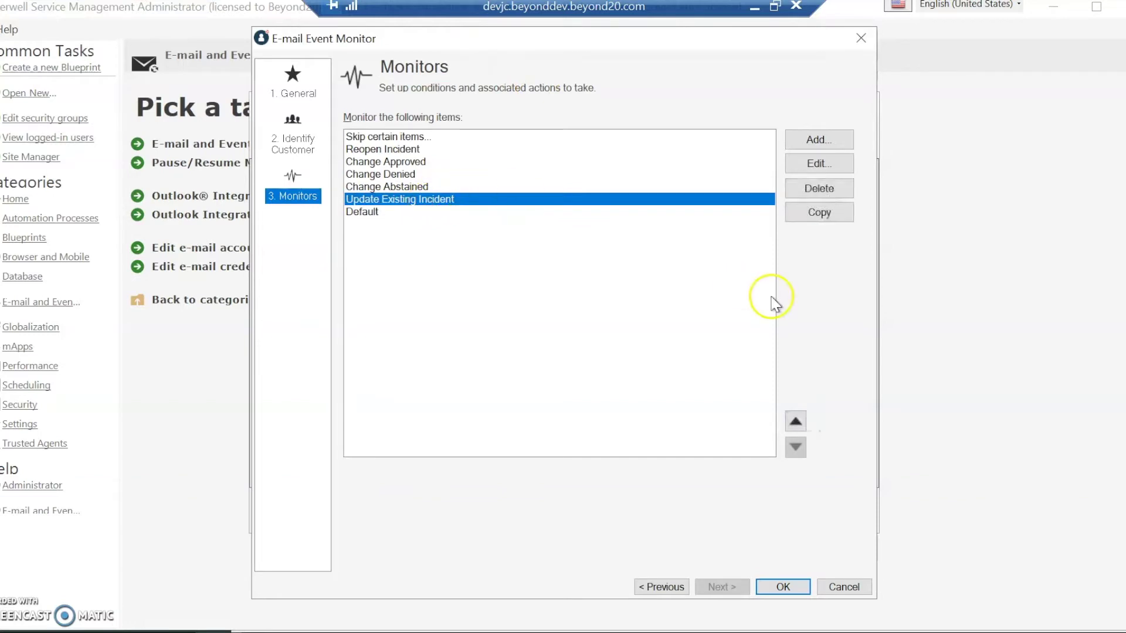
click(797, 421)
click(799, 420)
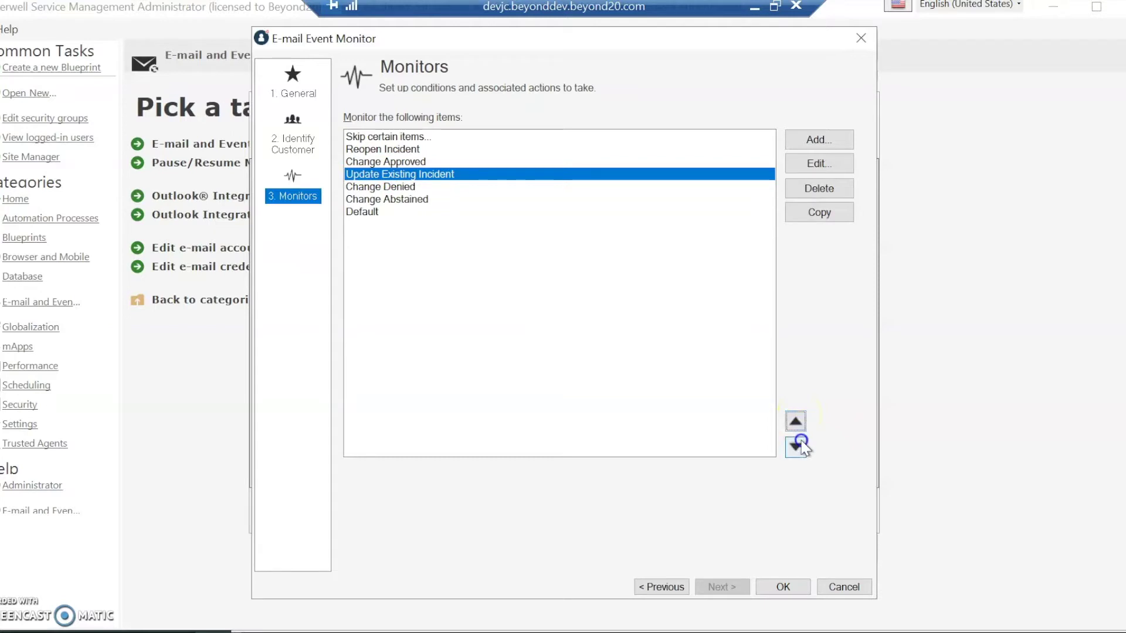
click(799, 446)
click(800, 446)
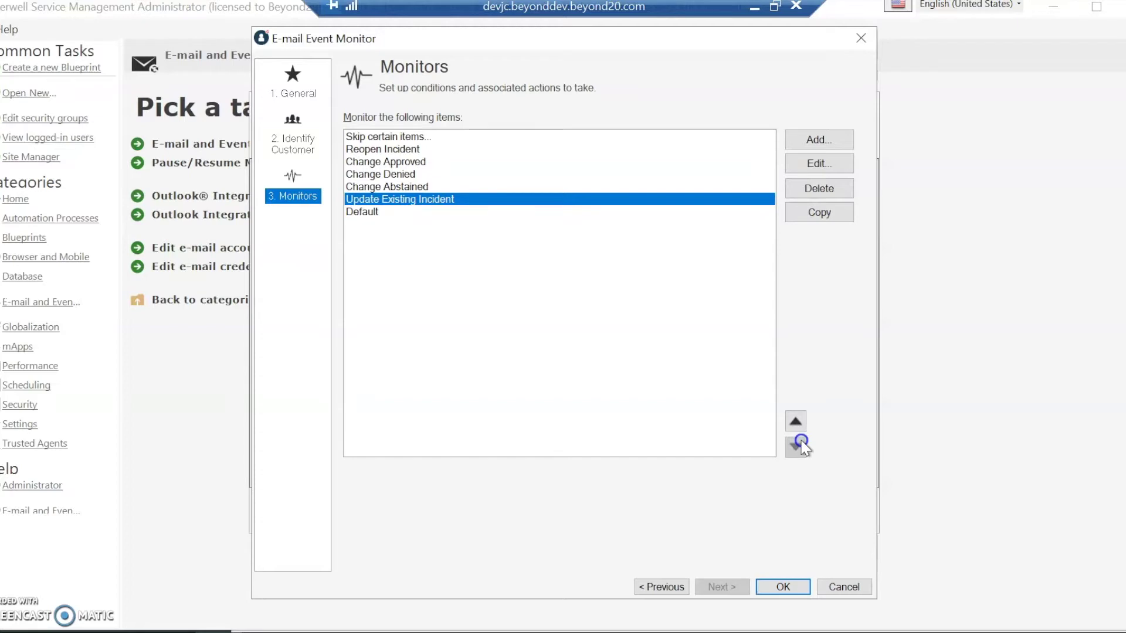
click(373, 213)
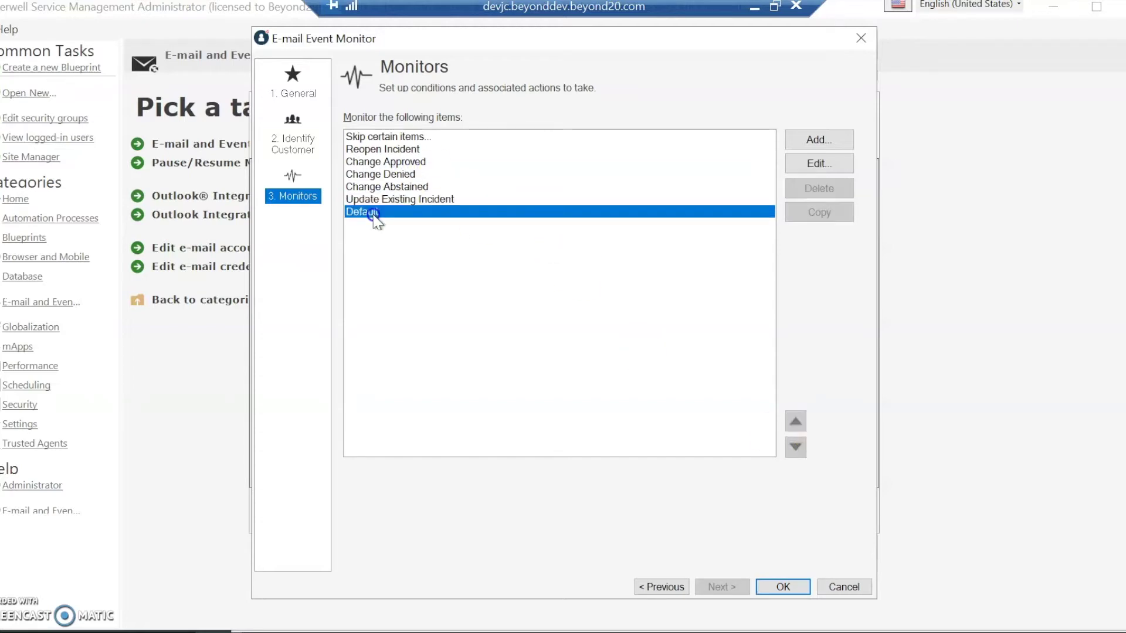
click(815, 162)
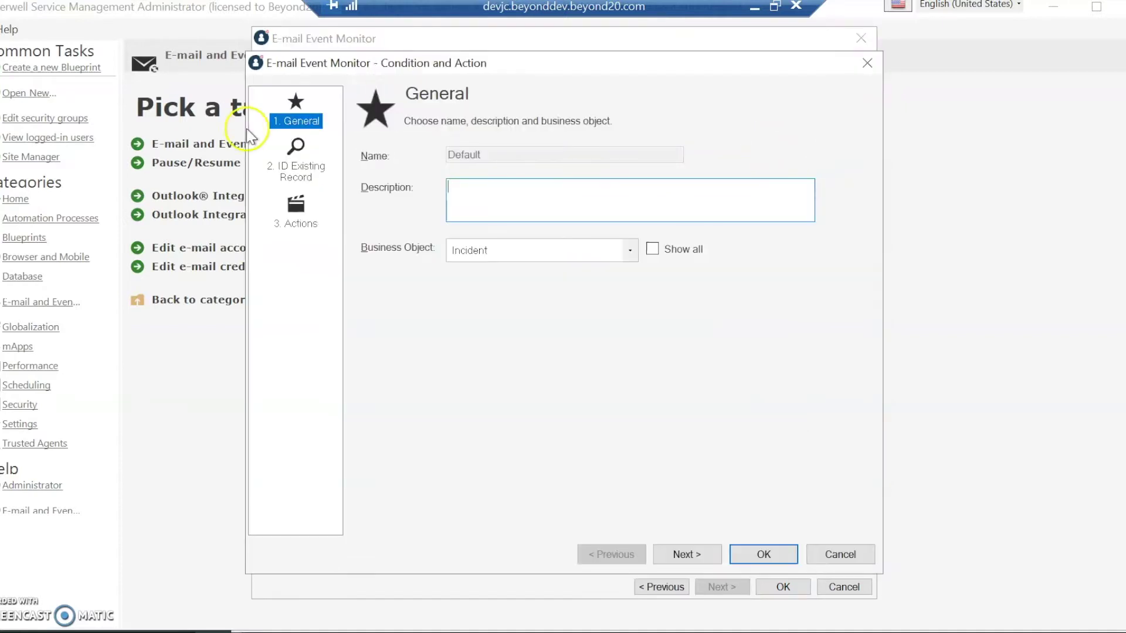
Step: Open the Create new Incident action from the Default item's Actions page and view its Fields
click(300, 210)
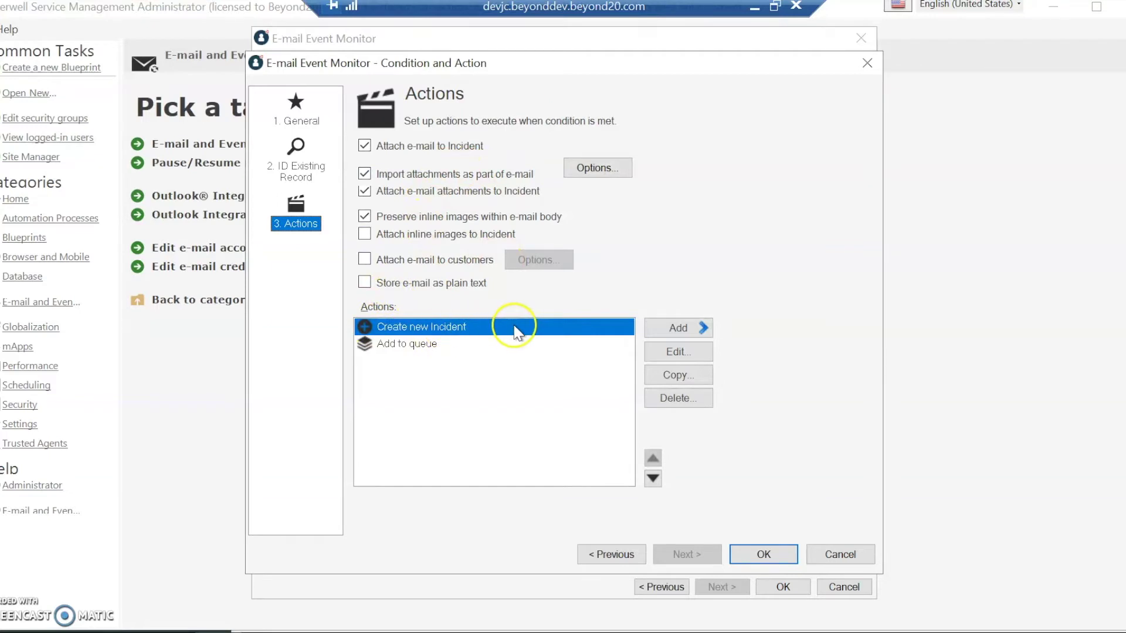
click(694, 351)
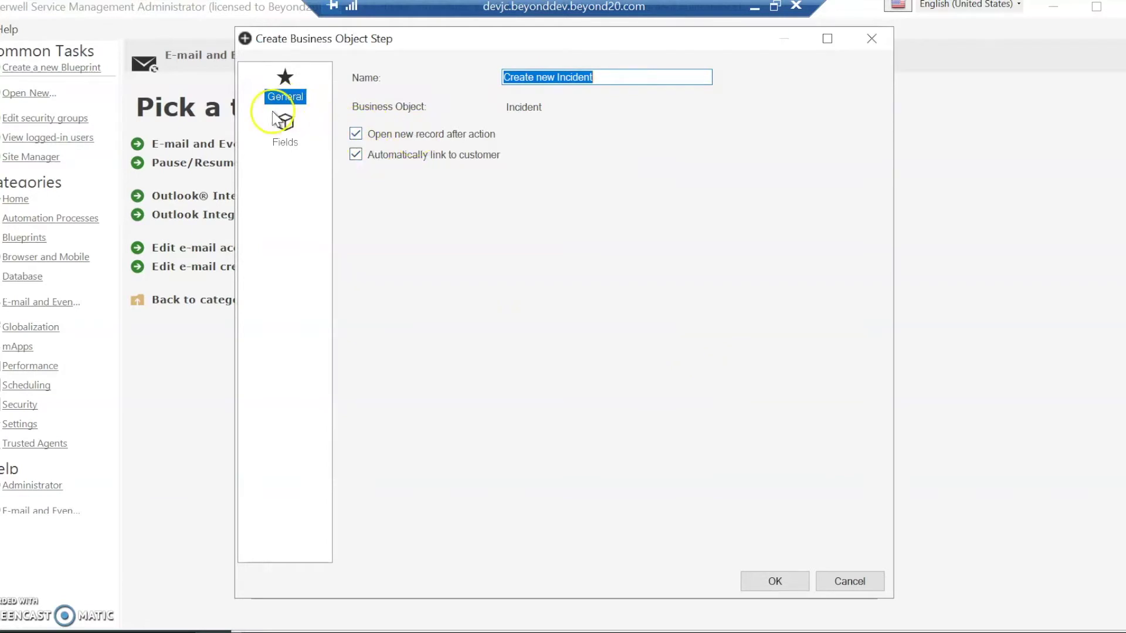
click(285, 124)
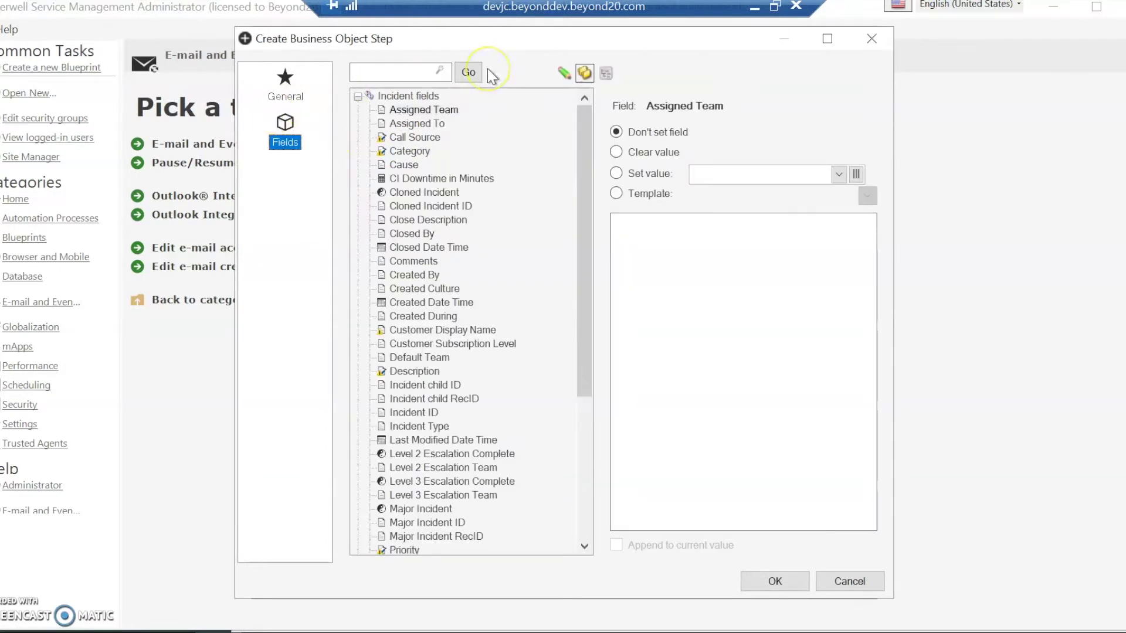
Step: Show only set fields and check Call Source, Category, Description, Priority, Service, Subcategory and System values
click(563, 74)
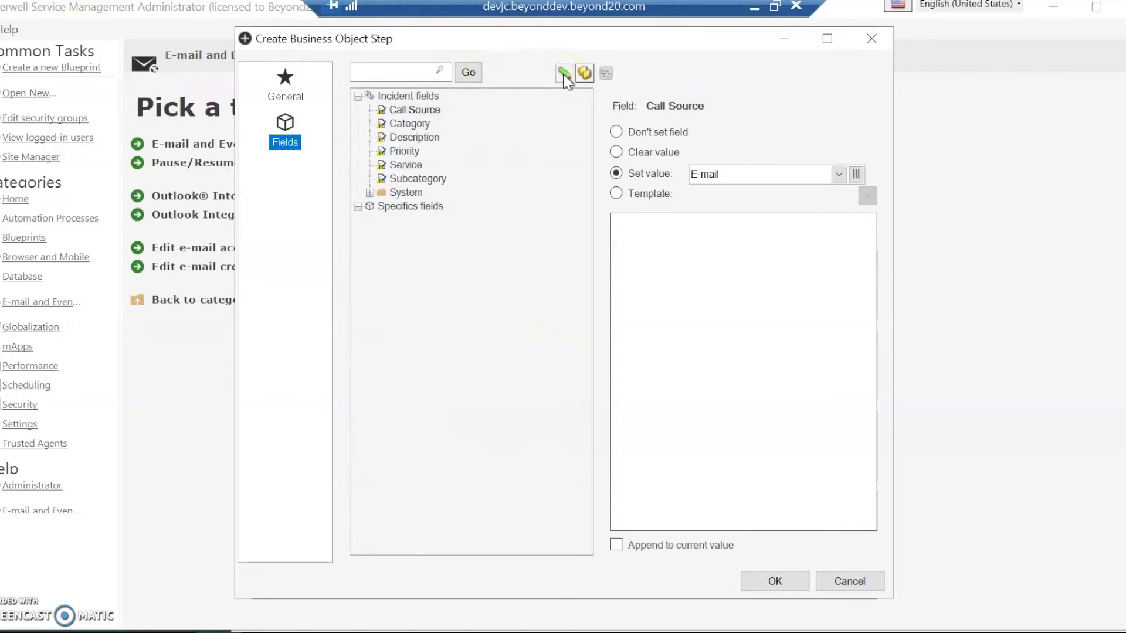
click(405, 110)
click(408, 124)
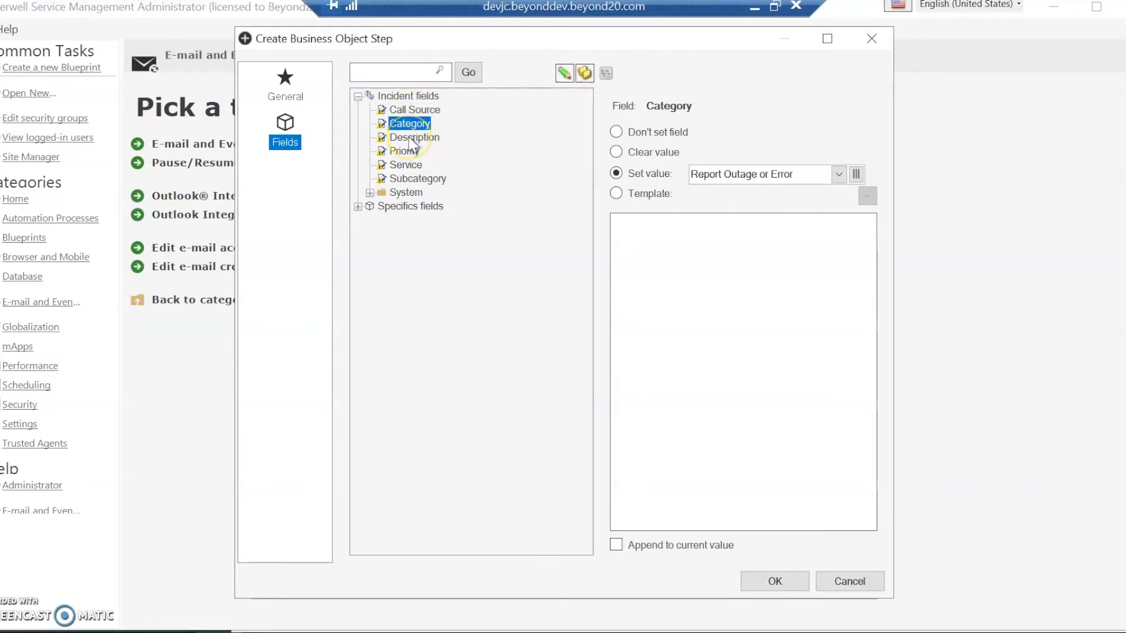
click(410, 138)
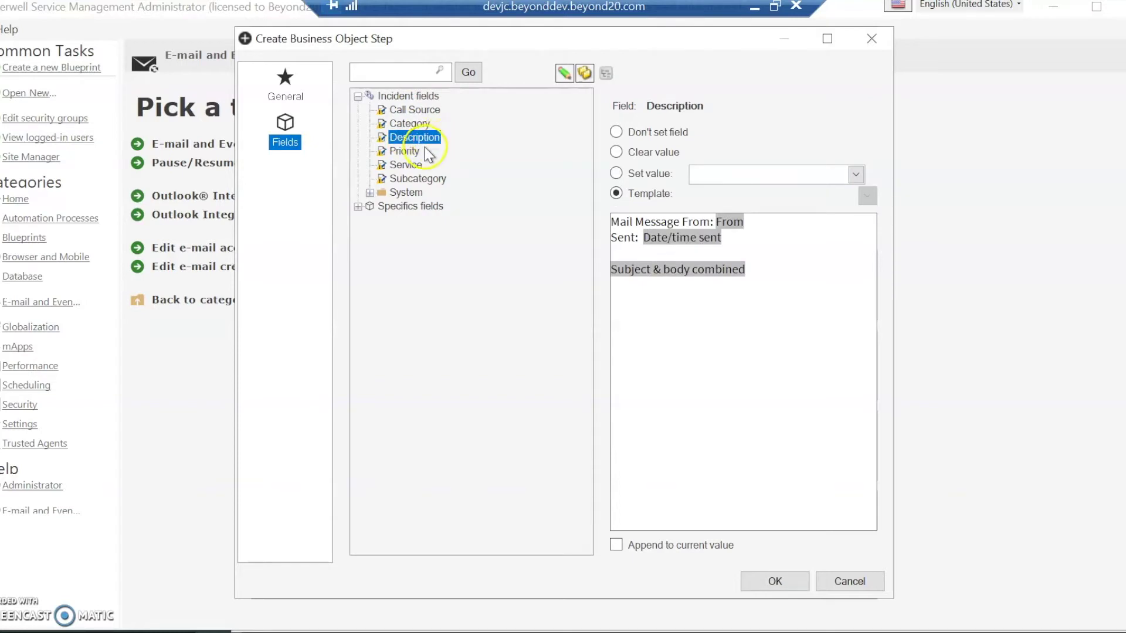
click(404, 152)
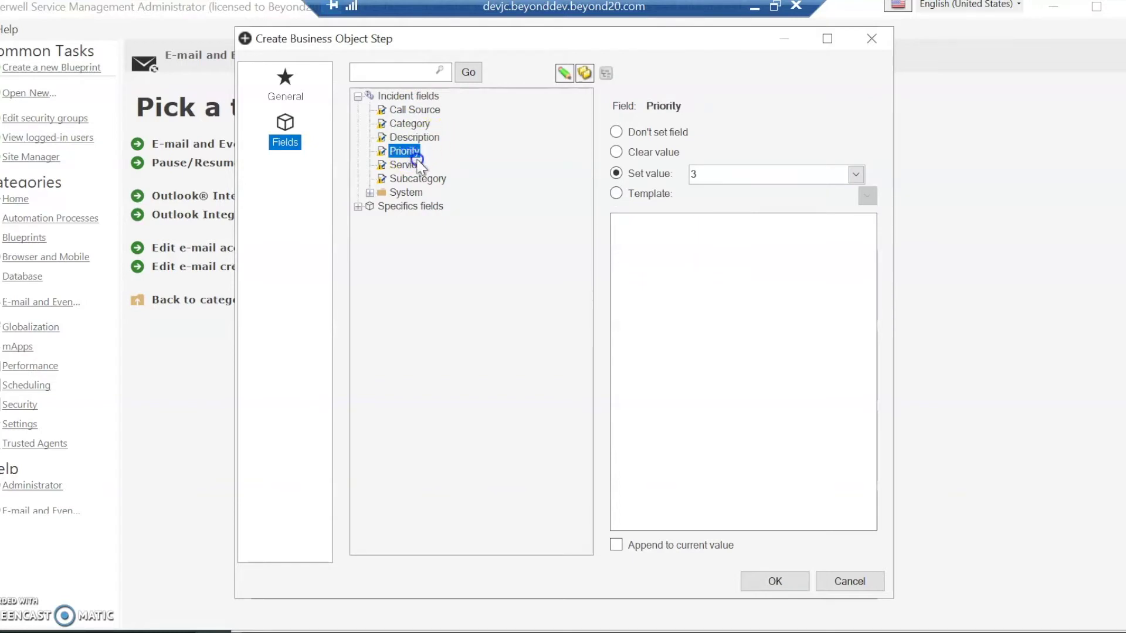
click(417, 166)
click(423, 178)
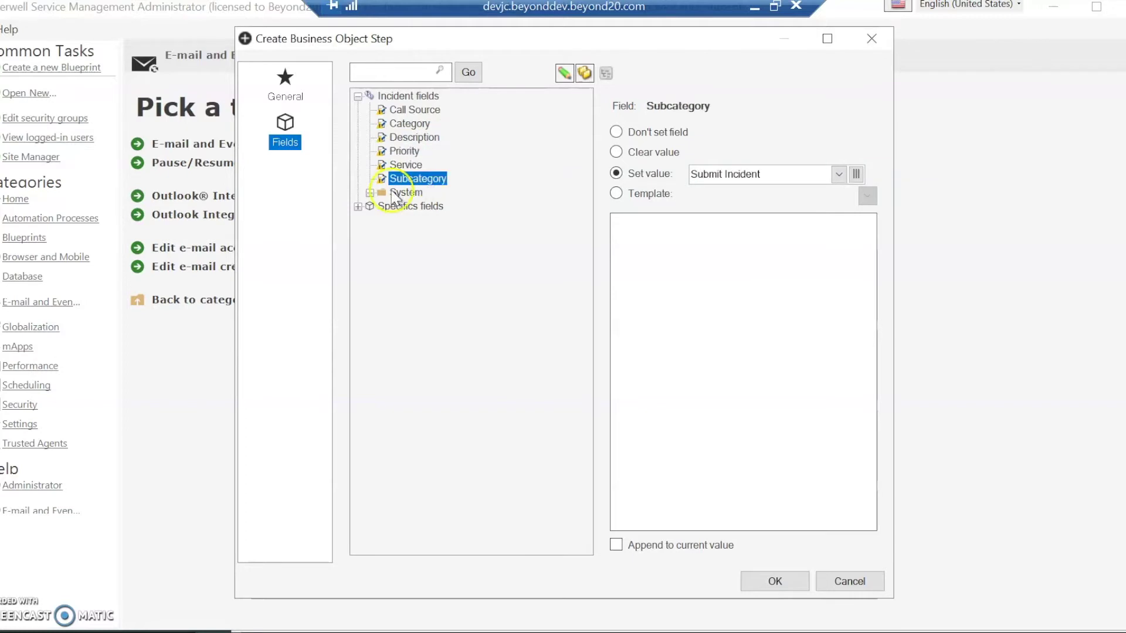
click(369, 194)
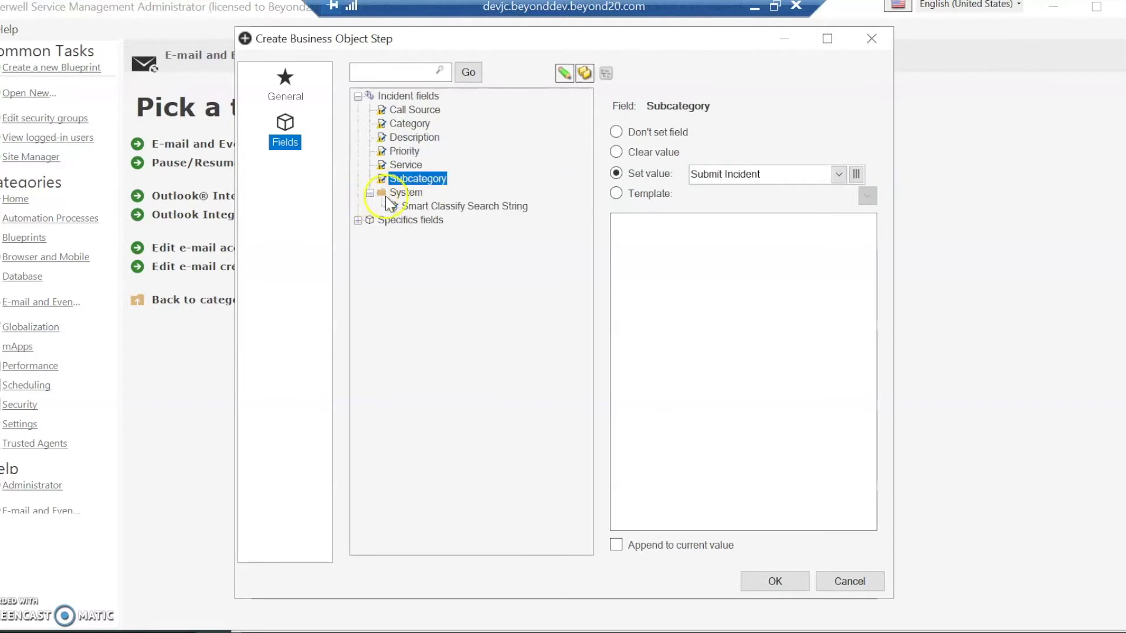
click(357, 221)
click(850, 582)
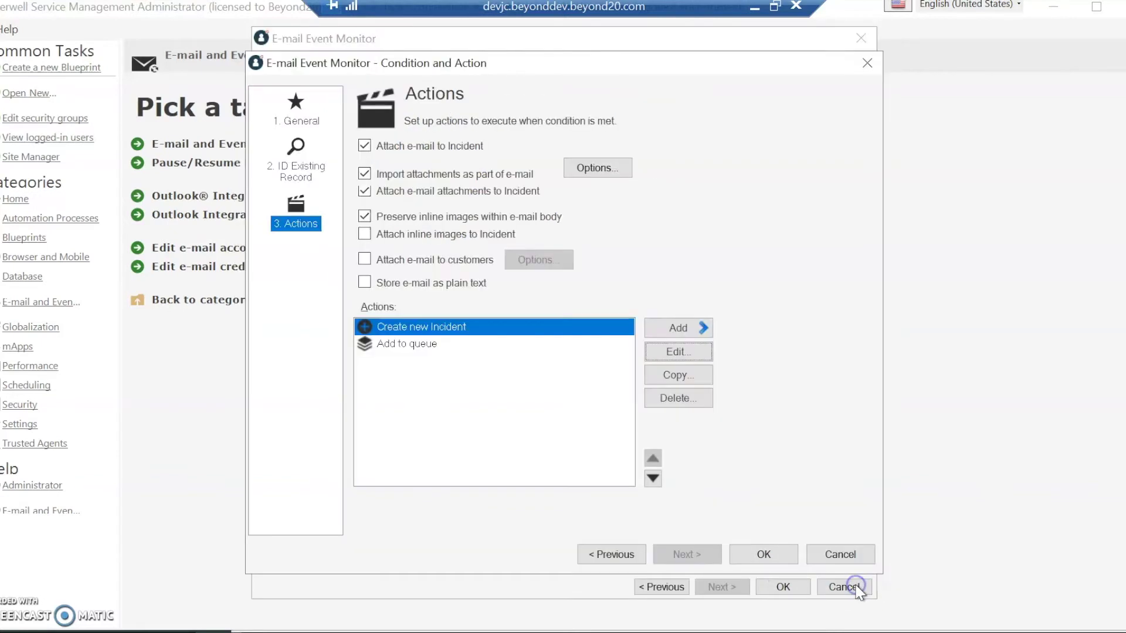
Step: Cancel the Condition and Action dialog and switch to the ServiceNow browser window
click(831, 551)
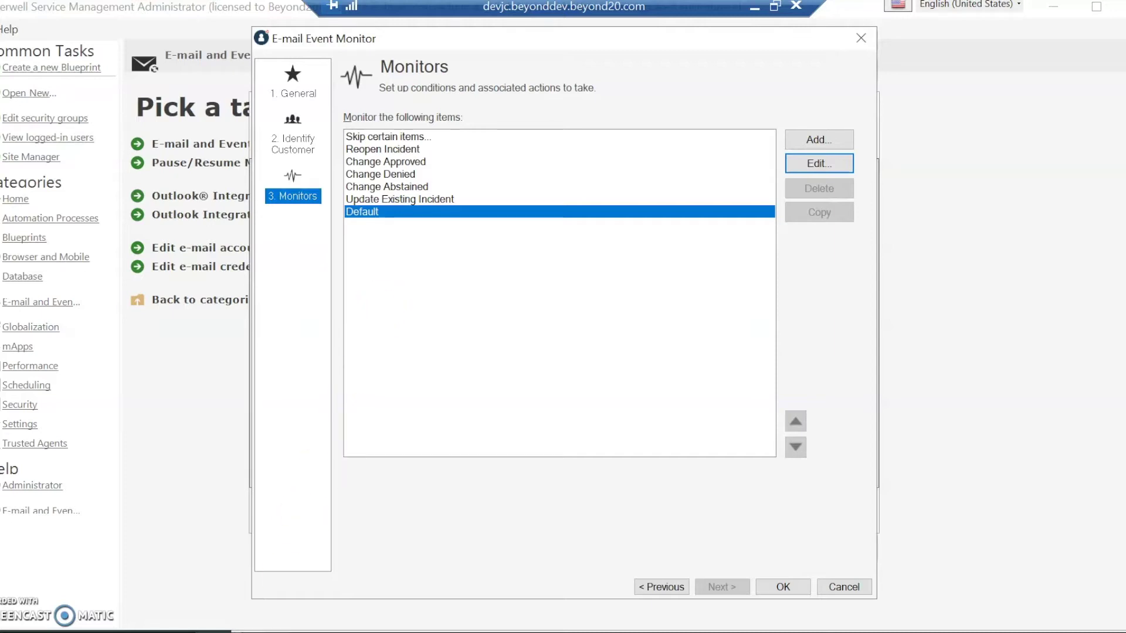
click(310, 562)
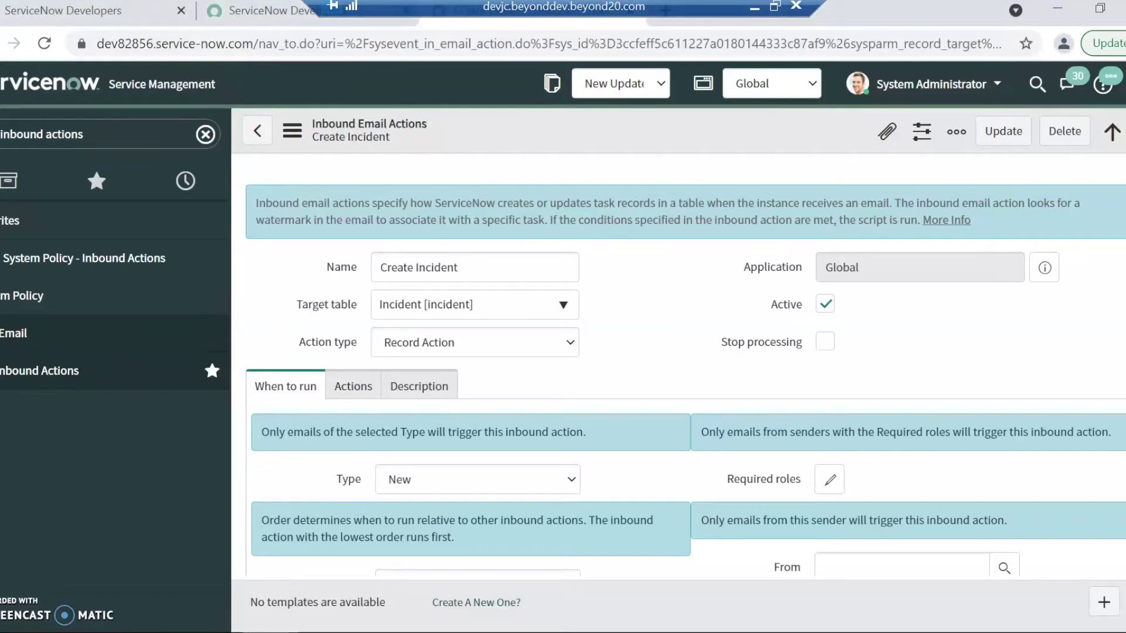
Step: Open the Create Incident record from ServiceNow's Inbound Actions list
click(17, 85)
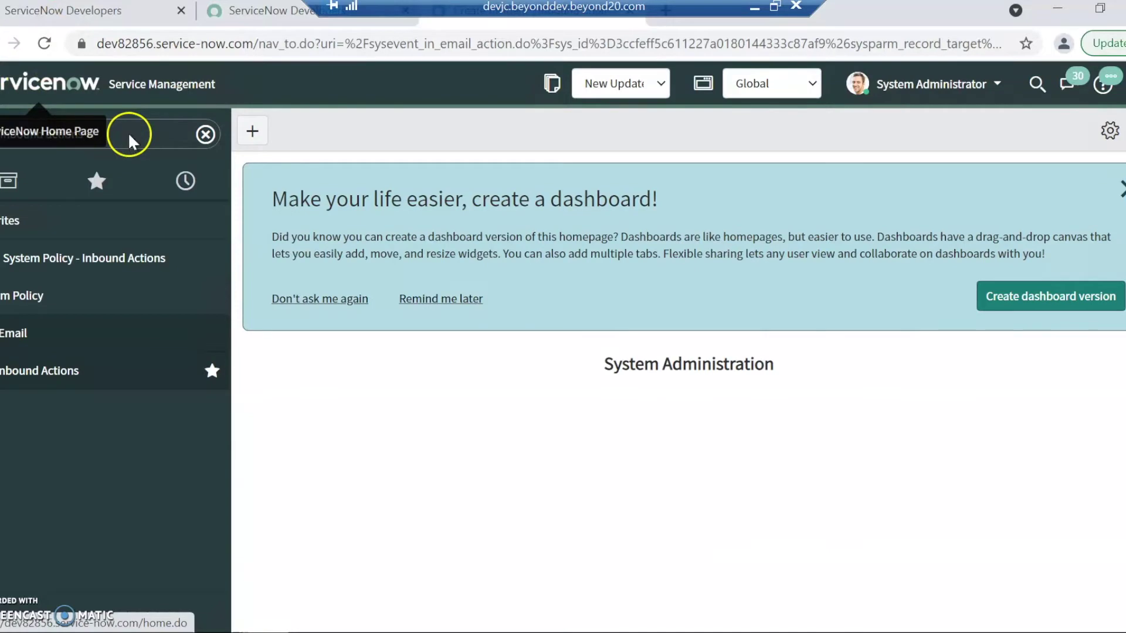
click(175, 131)
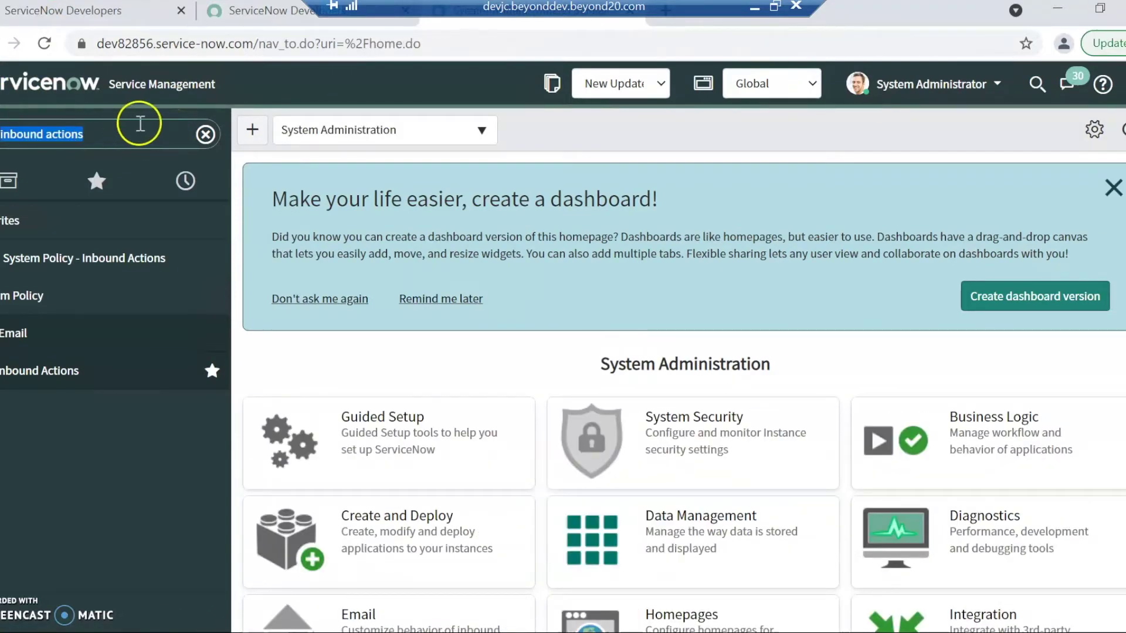
click(18, 370)
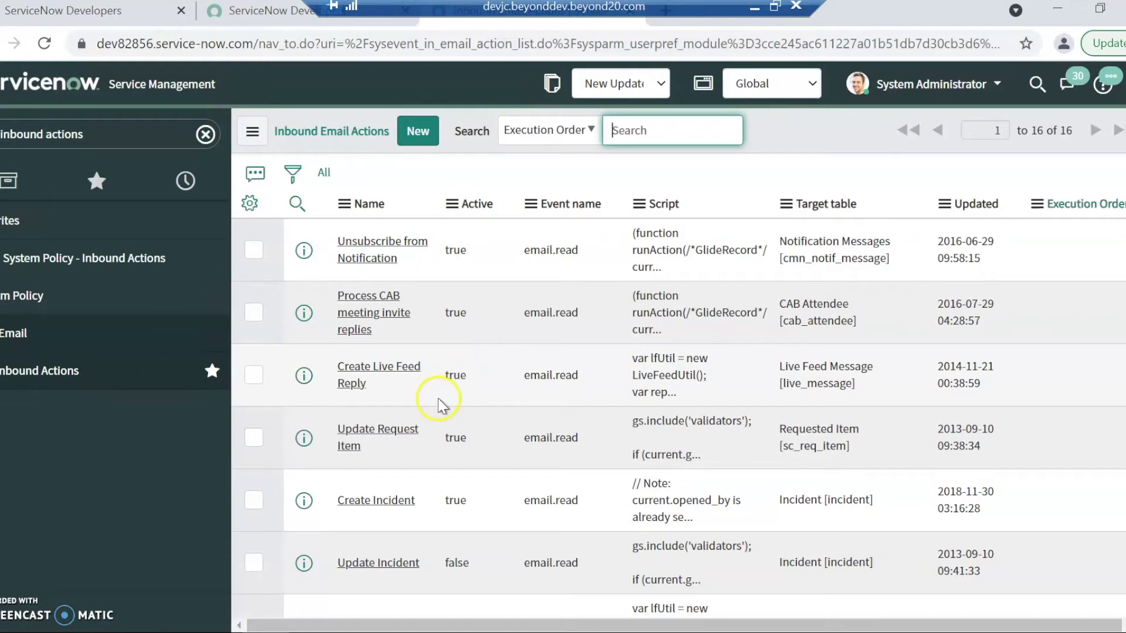
click(389, 503)
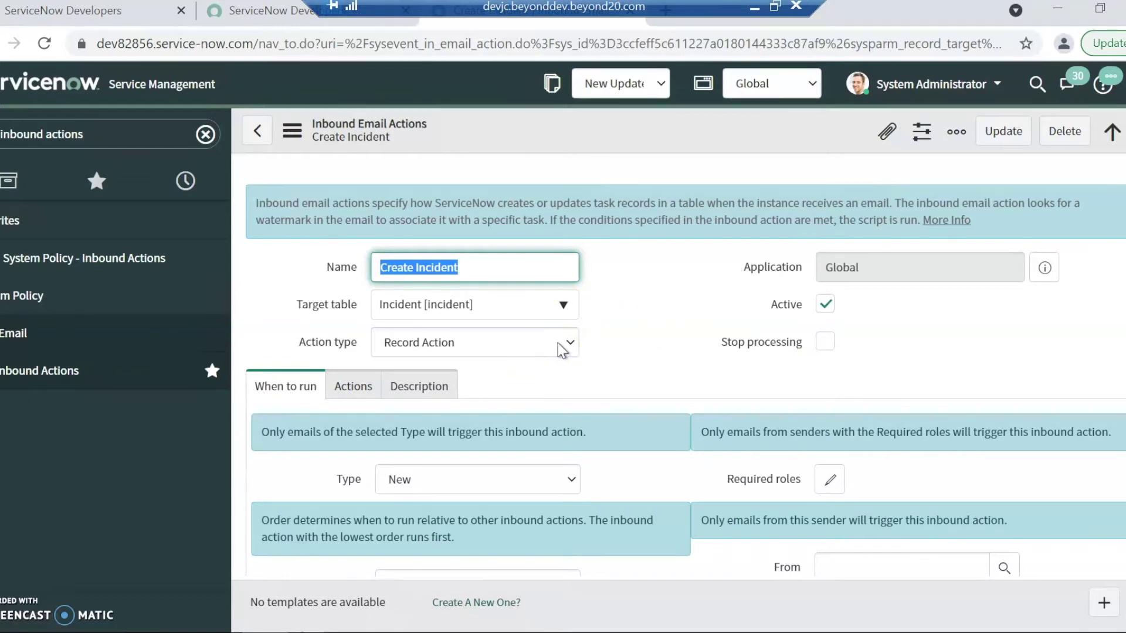
Step: Check the email Type options (New) and the Execution Order value of 100
click(499, 460)
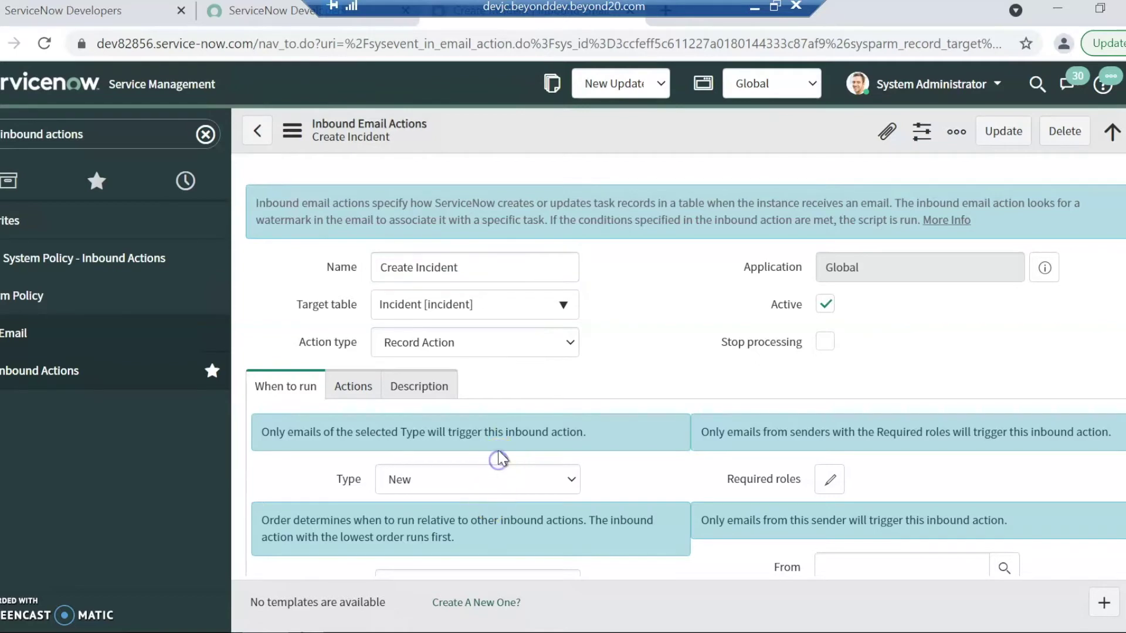
click(503, 478)
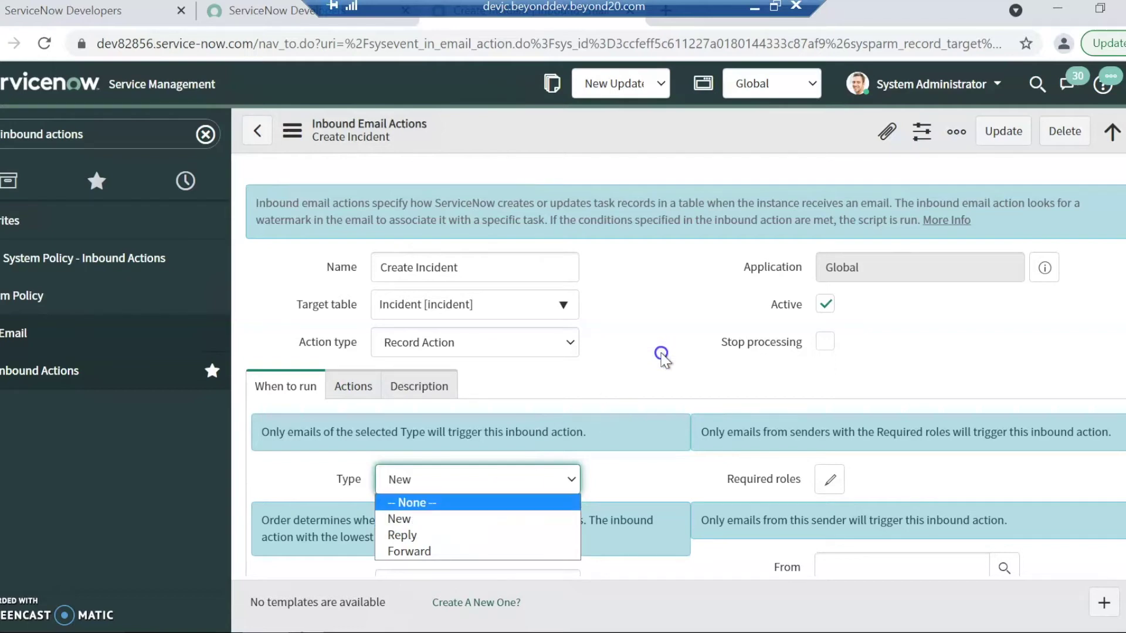
click(643, 379)
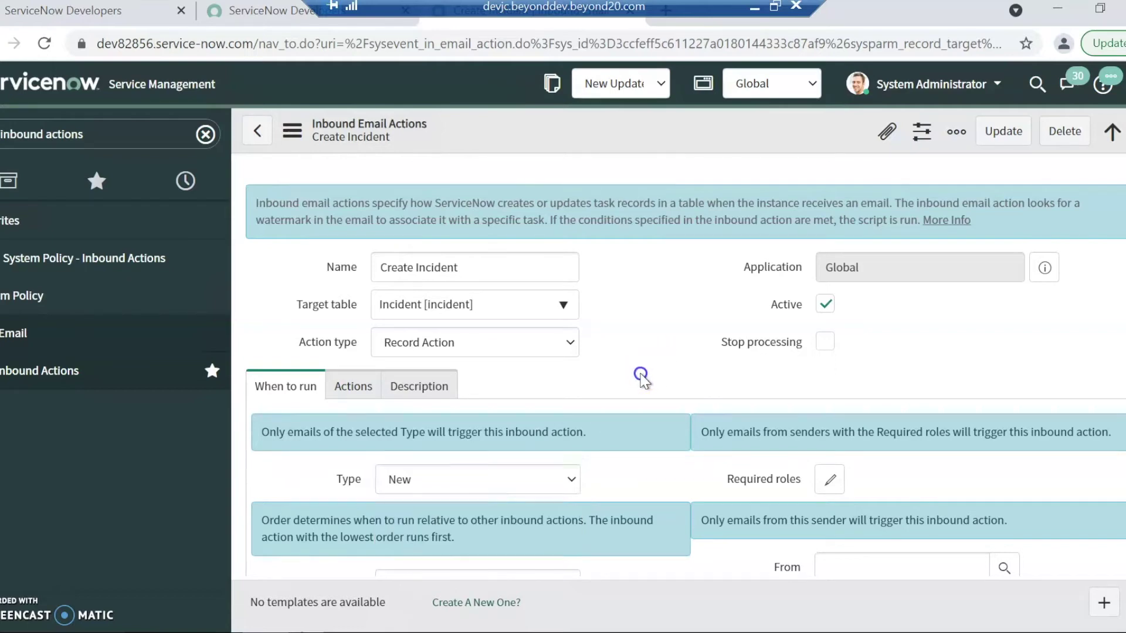
scroll(641, 376, down, 4)
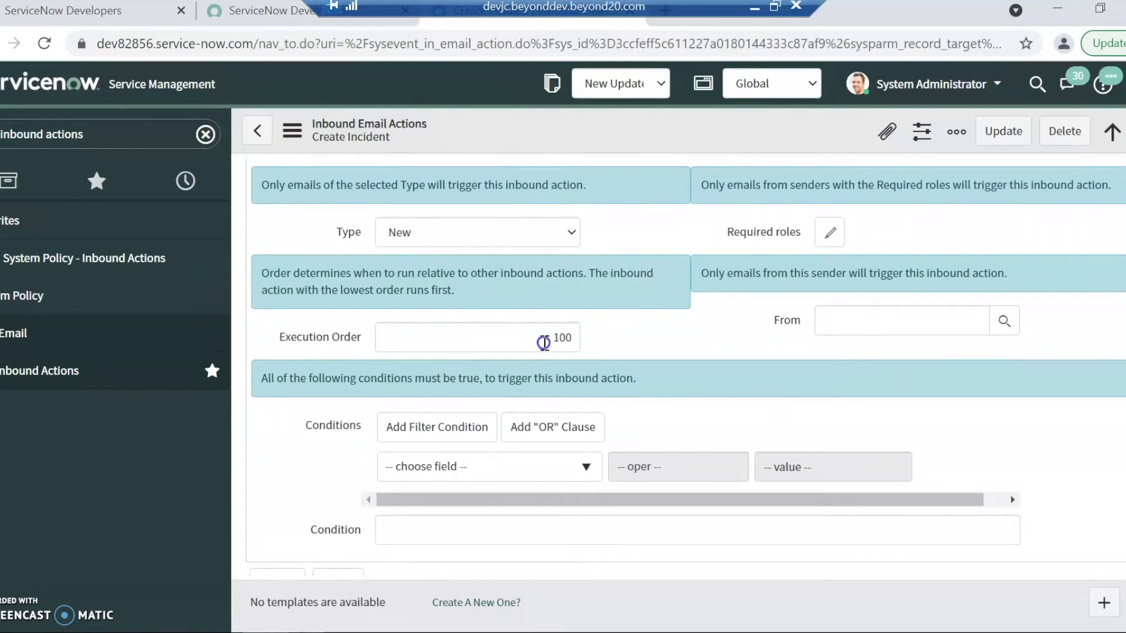
click(548, 338)
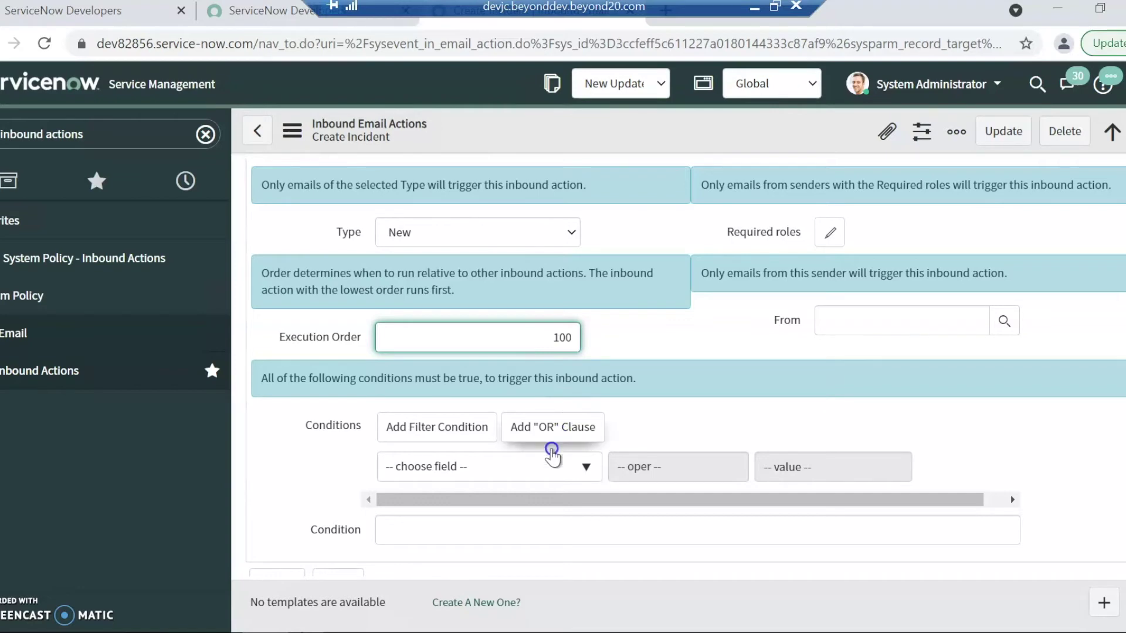
Step: Add a 'To contains' condition to the Create Incident action, leaving the value blank
scroll(545, 466, down, 3)
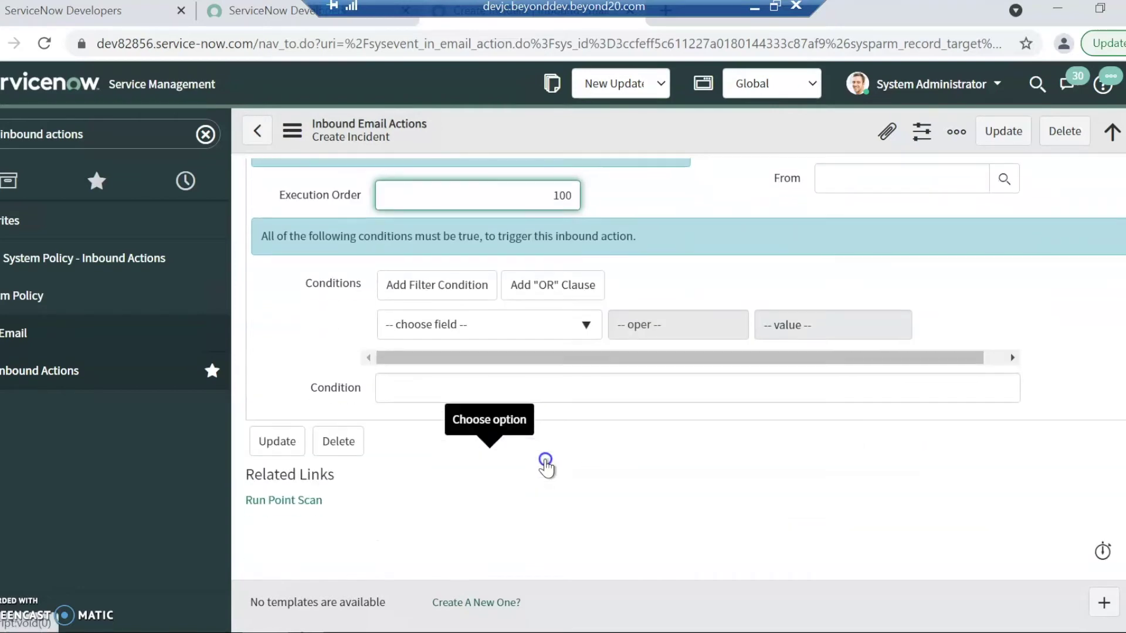
scroll(545, 466, up, 1)
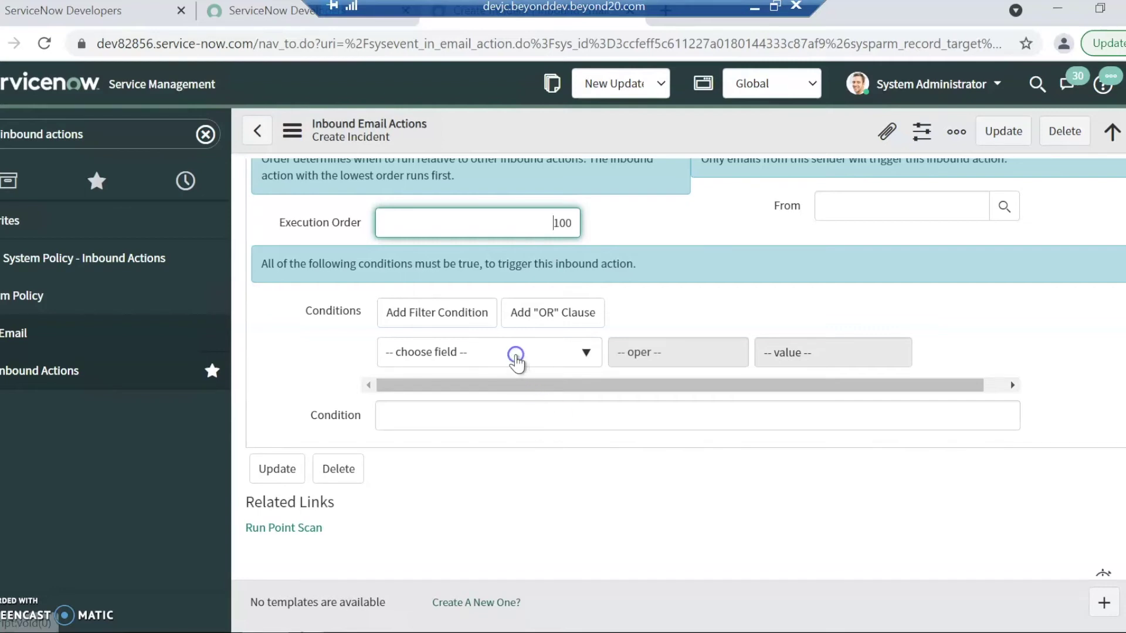
click(517, 357)
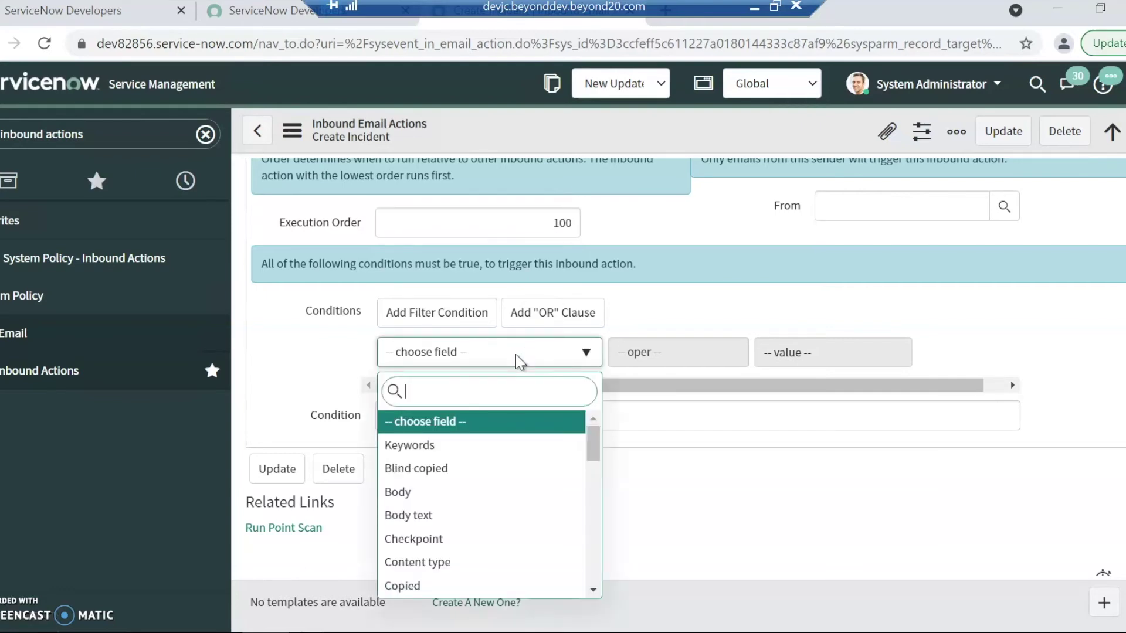
text(to)
click(488, 394)
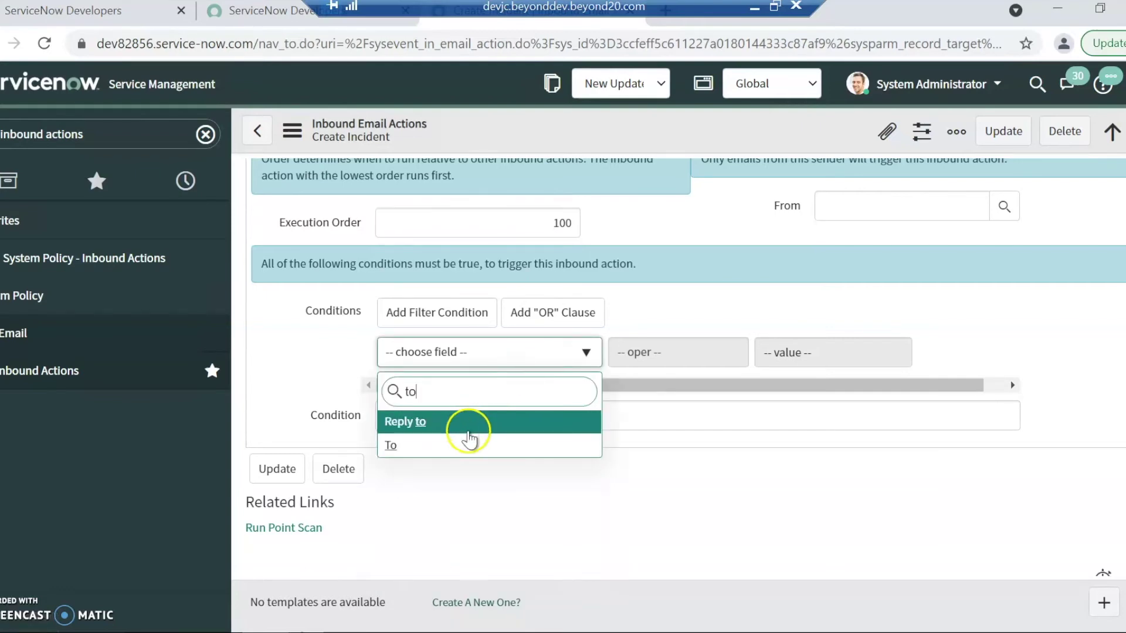
click(472, 446)
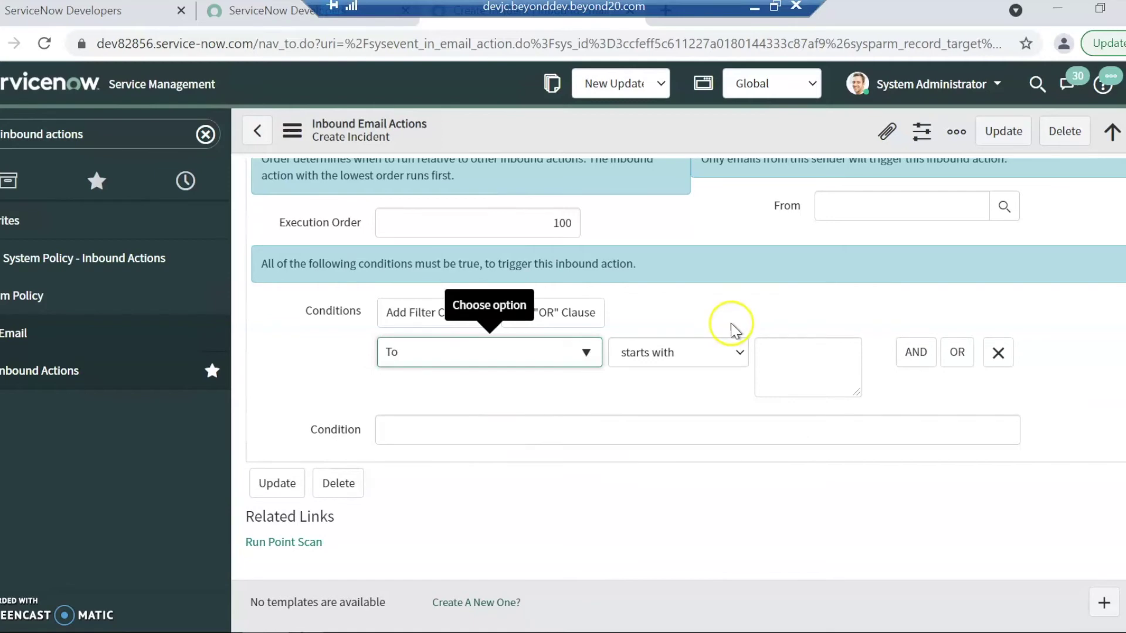
click(731, 352)
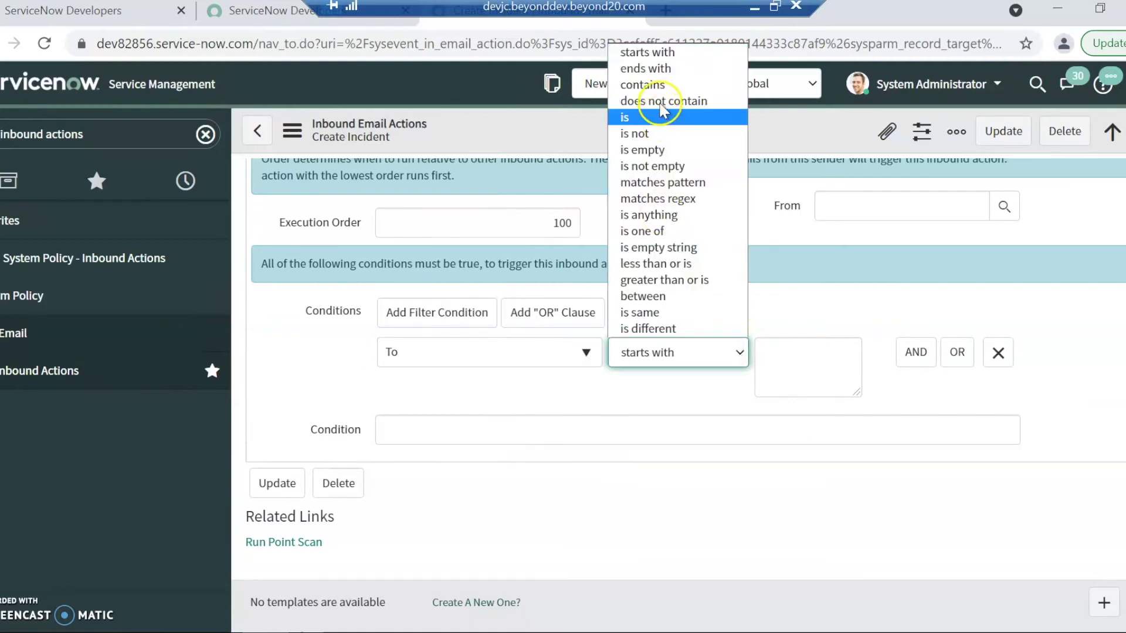
click(656, 85)
click(799, 346)
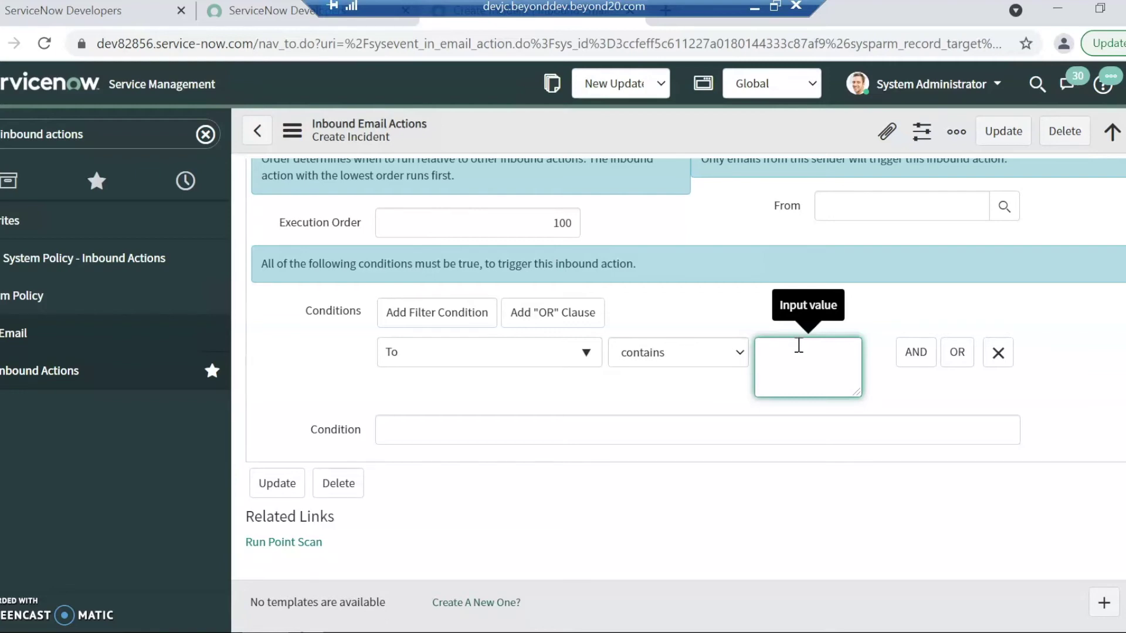
click(798, 346)
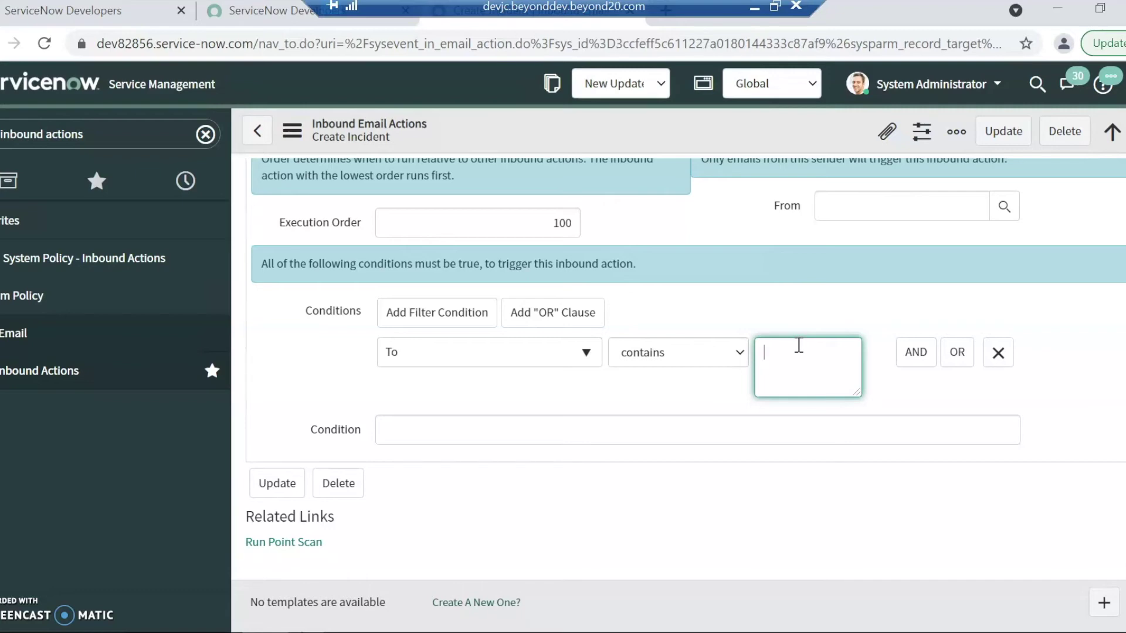
click(401, 371)
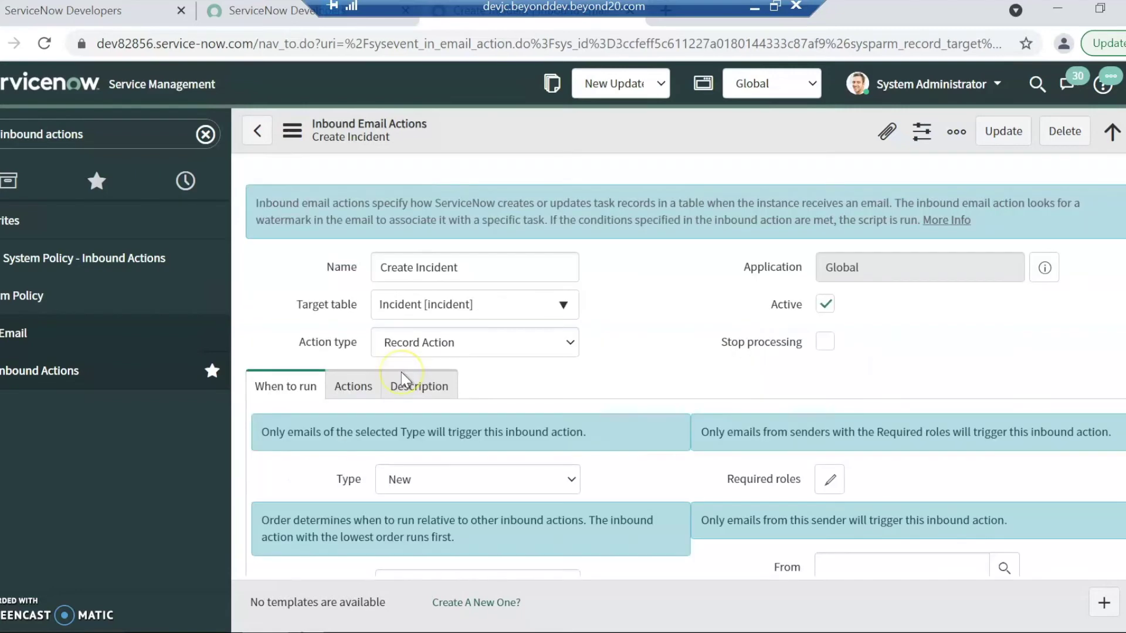
Step: On the Actions tab, add a field action setting Description from the email Body(Text)
click(357, 387)
click(347, 391)
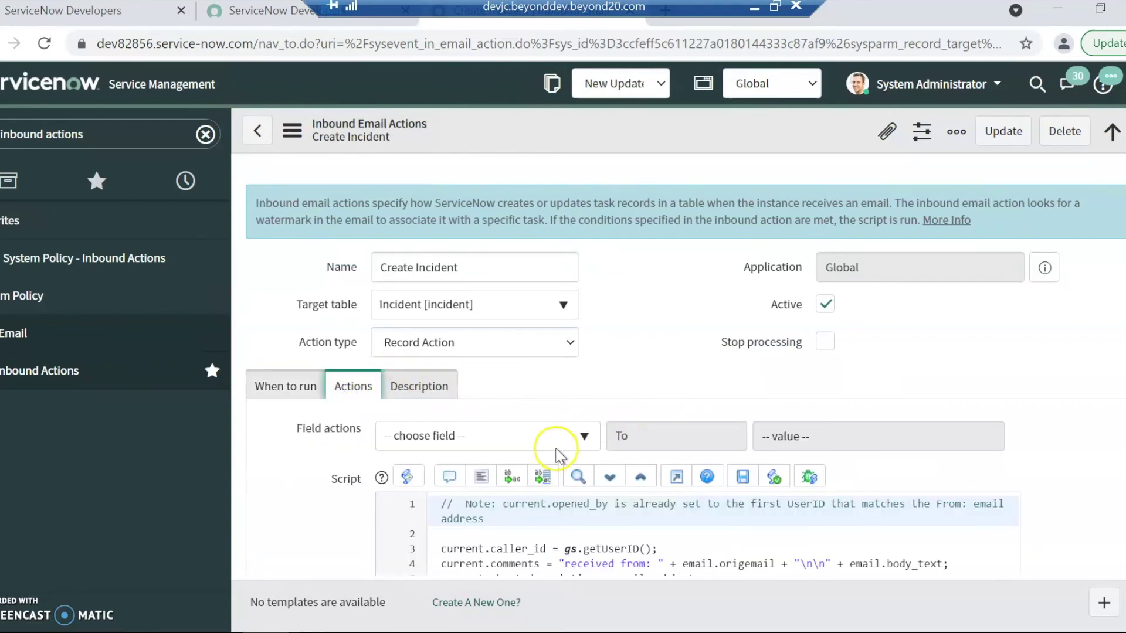
scroll(663, 340, down, 3)
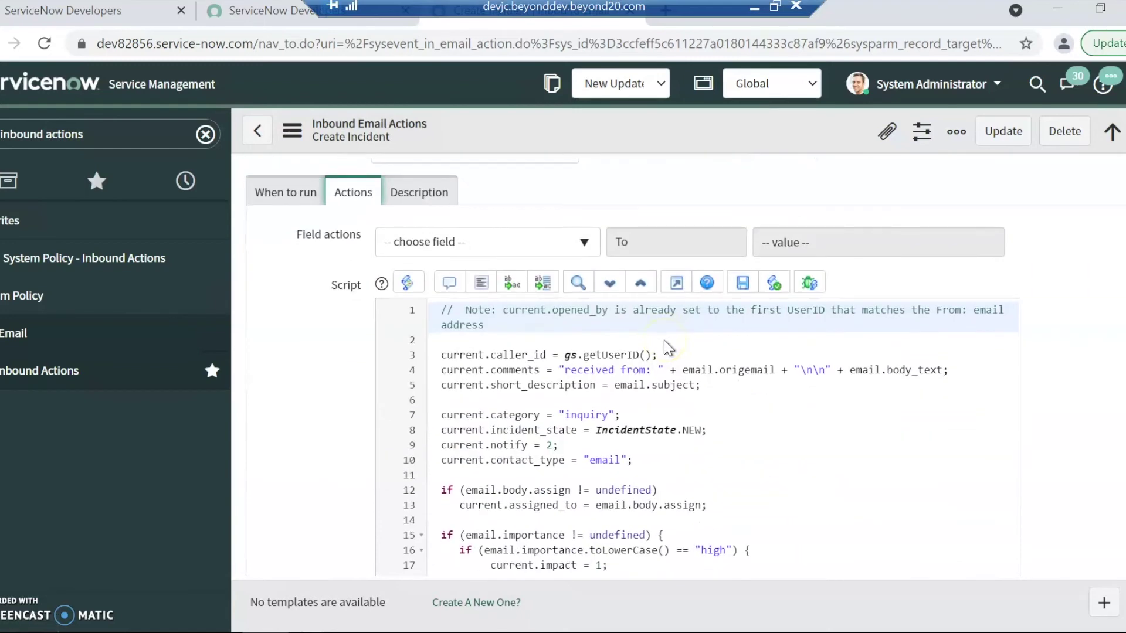
click(539, 246)
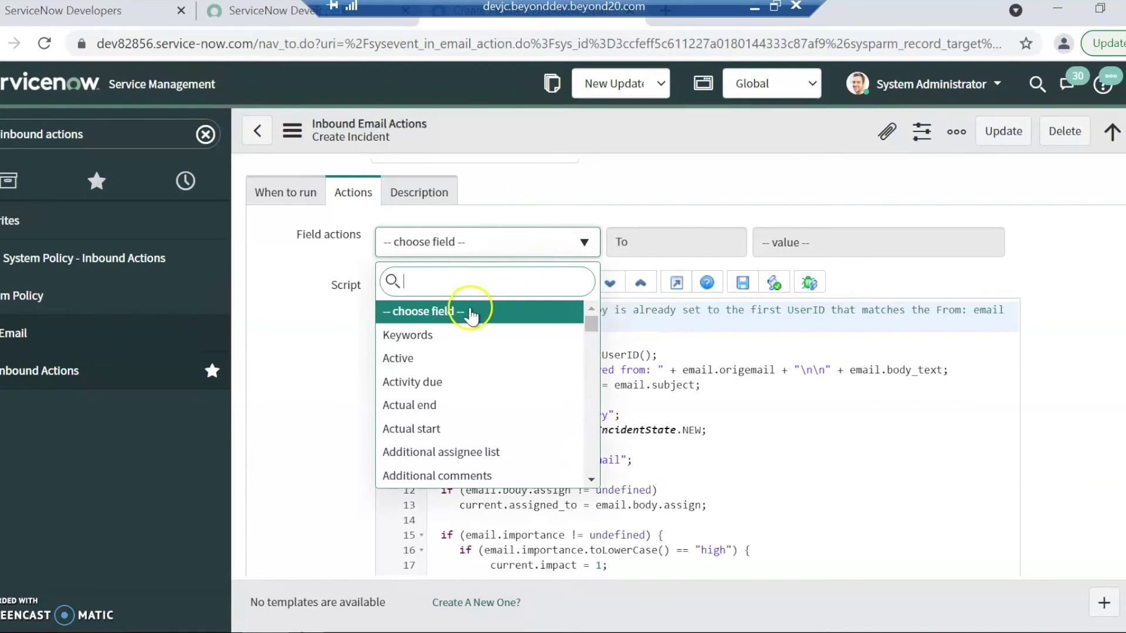
text(des)
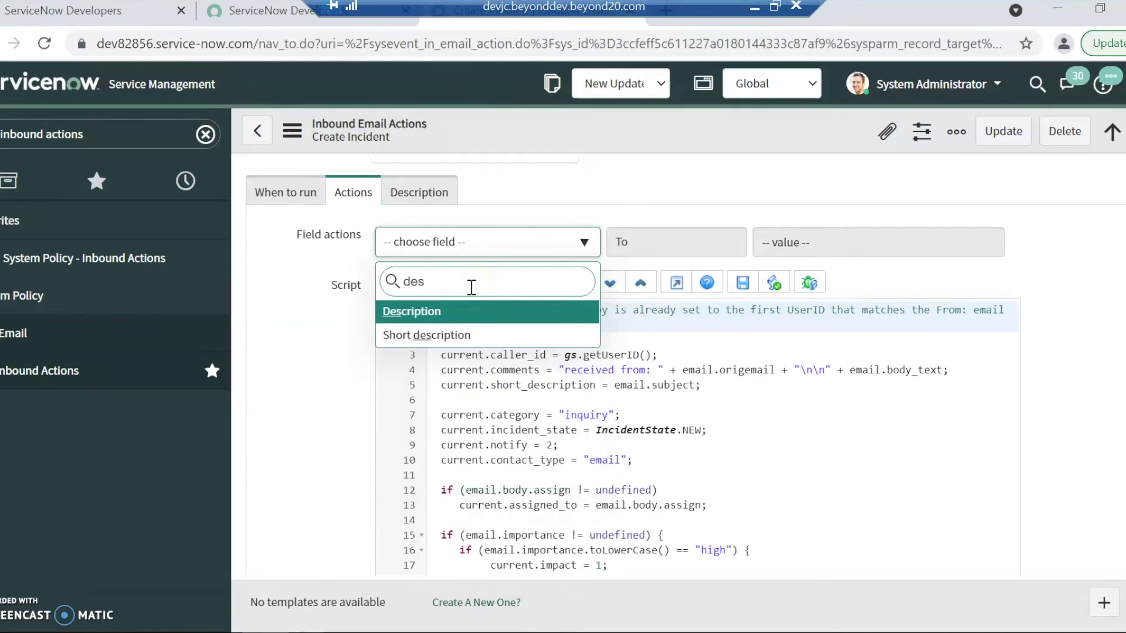
click(473, 310)
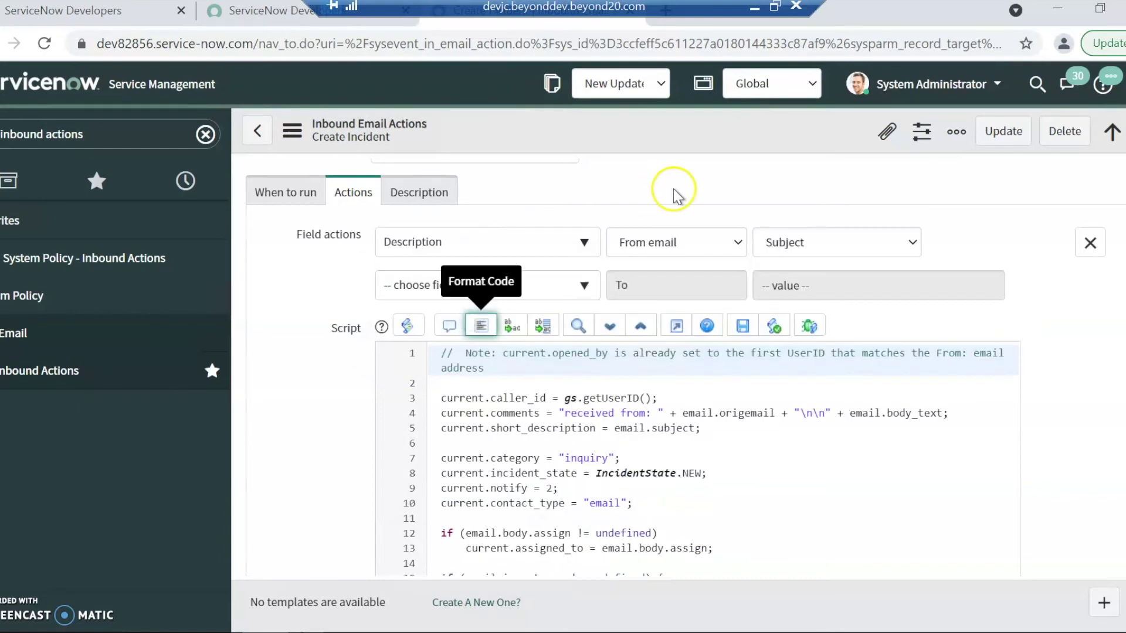
click(780, 242)
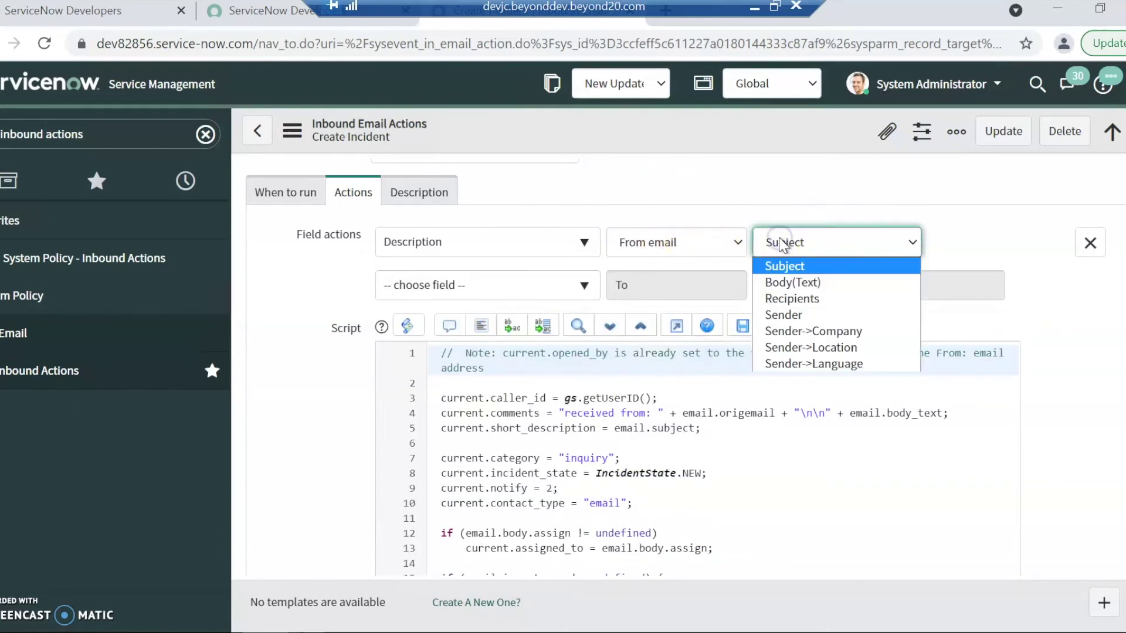
click(796, 284)
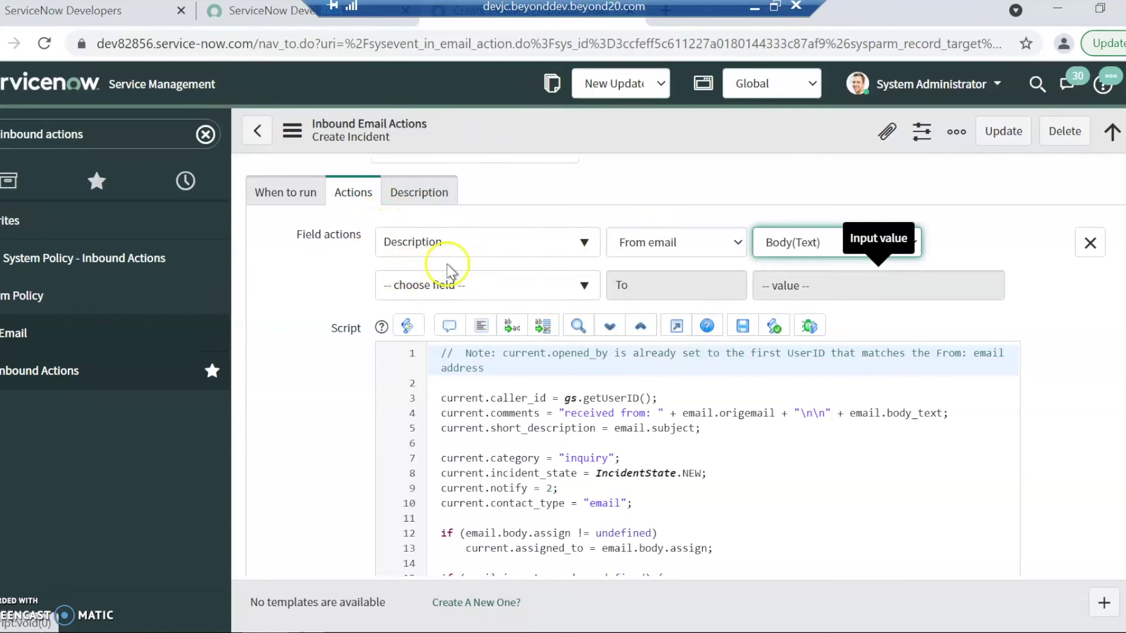
Step: Add a second field action setting Short description from the email Subject
click(453, 286)
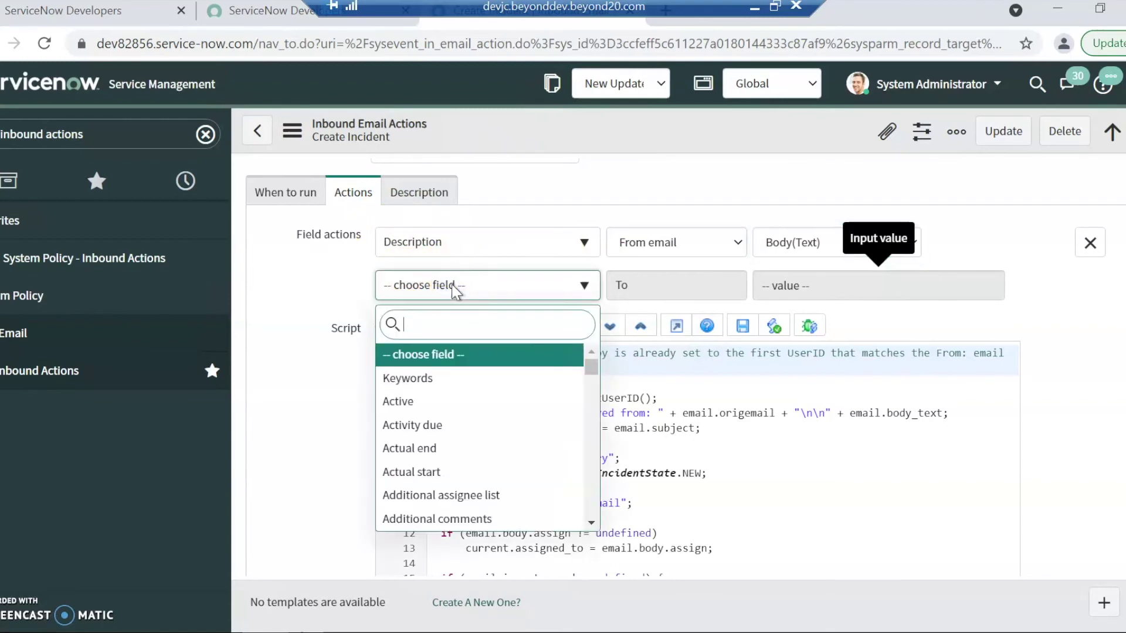
text(sour)
key(BackSpace)
key(BackSpace)
key(BackSpace)
key(BackSpace)
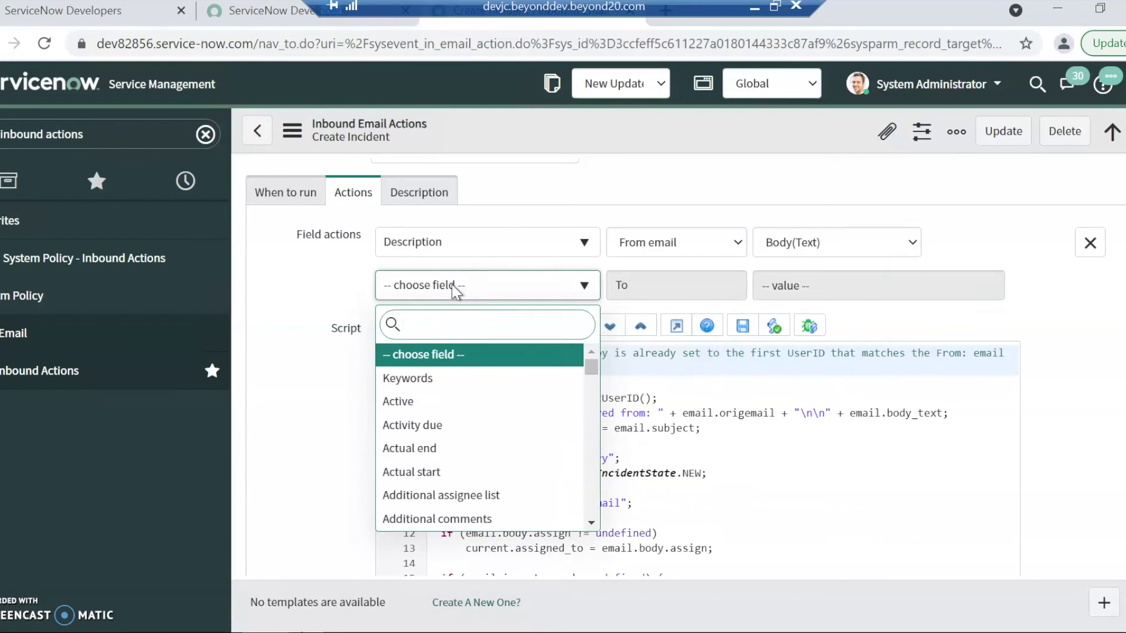
text(short)
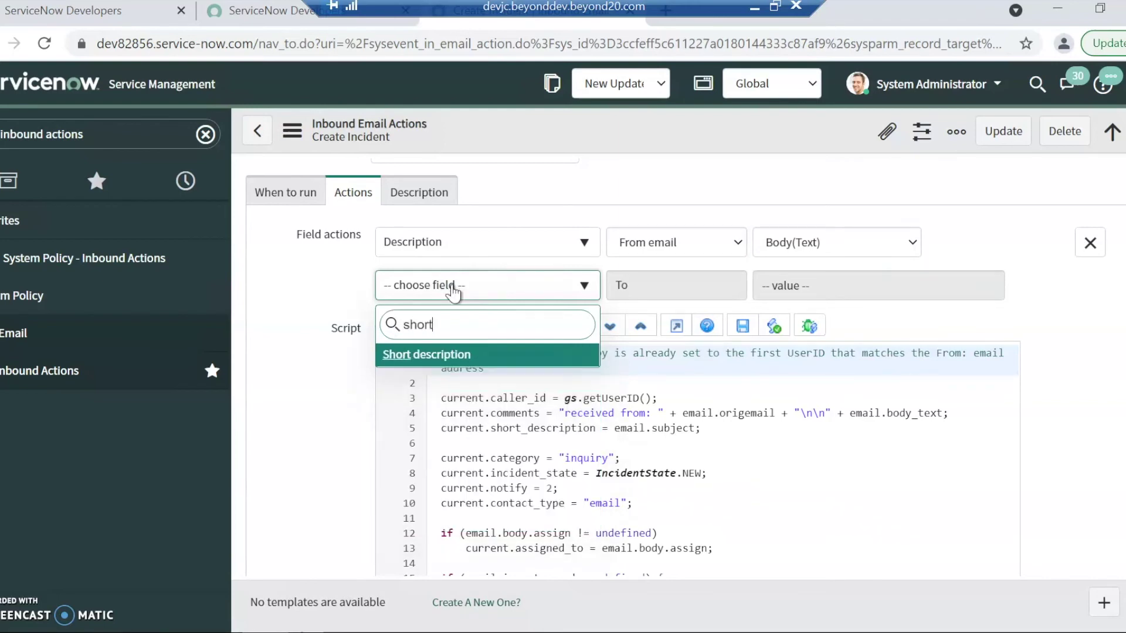
key(Return)
click(610, 268)
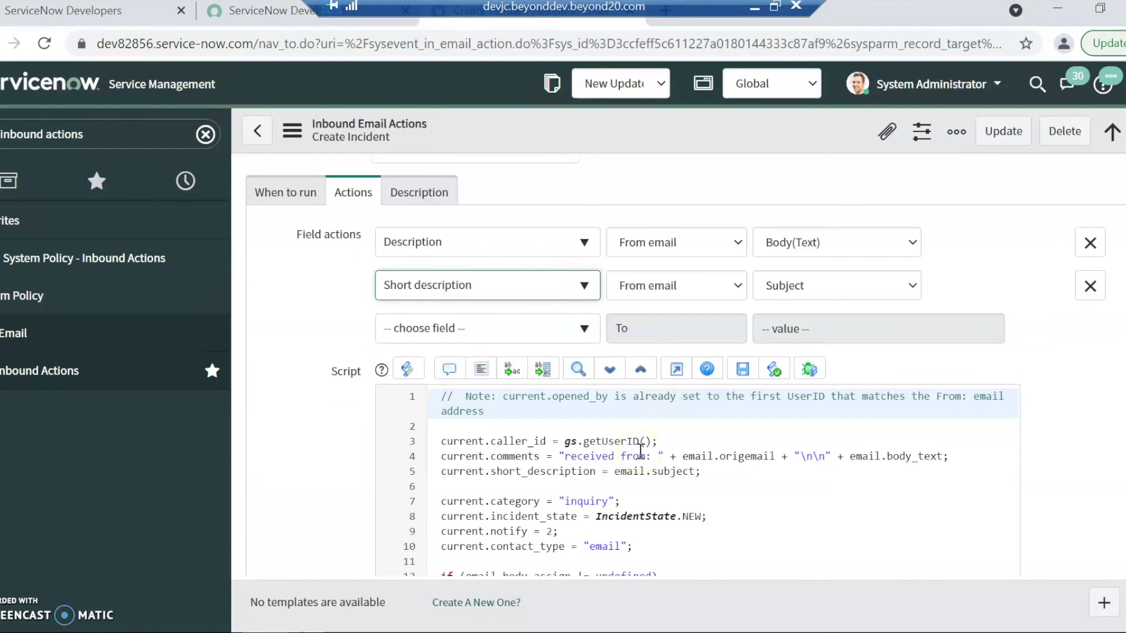
Step: Review the Create Incident script, marking its caller_id line
scroll(640, 451, down, 3)
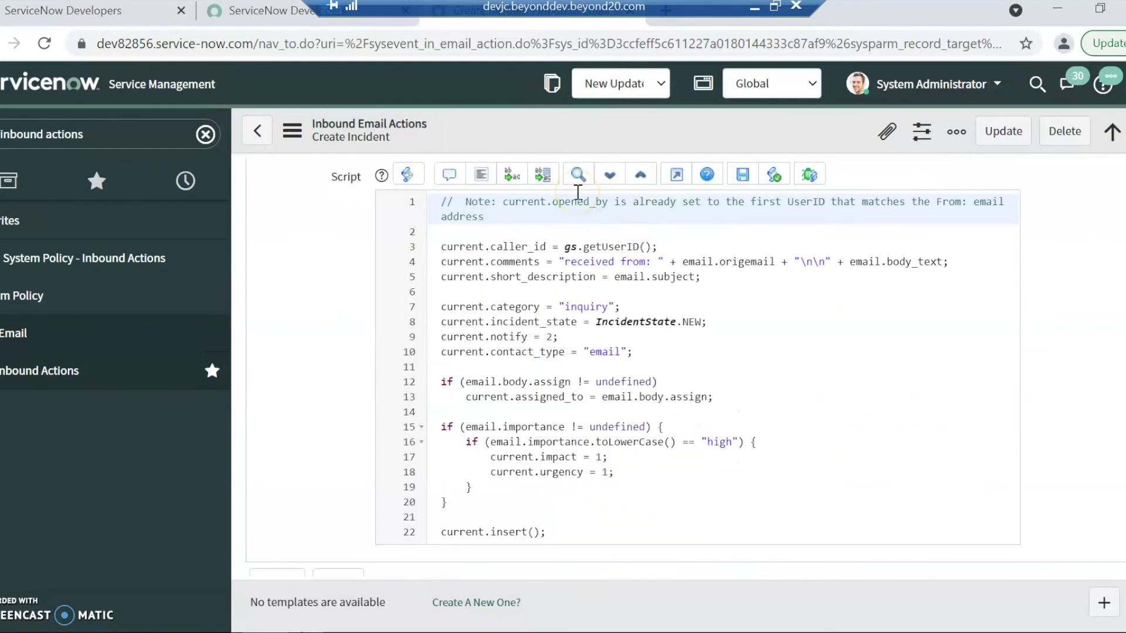
click(598, 256)
click(606, 246)
scroll(607, 252, up, 2)
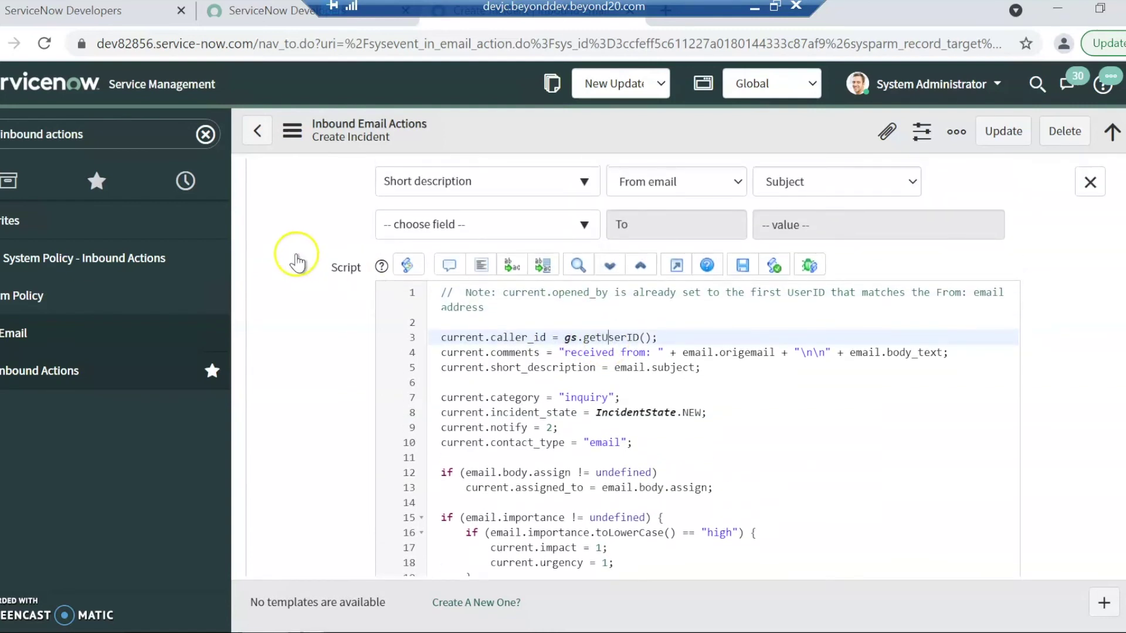
scroll(296, 261, up, 2)
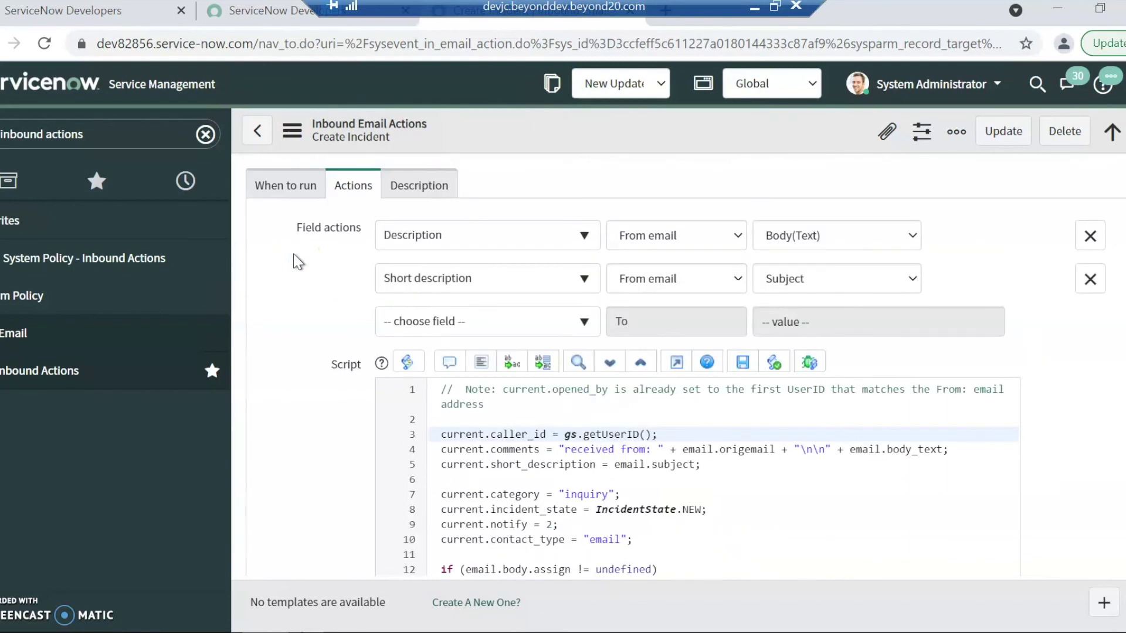
click(346, 318)
Step: Finish reading through the script, then display the action's Description tab text
mouse_move(340, 234)
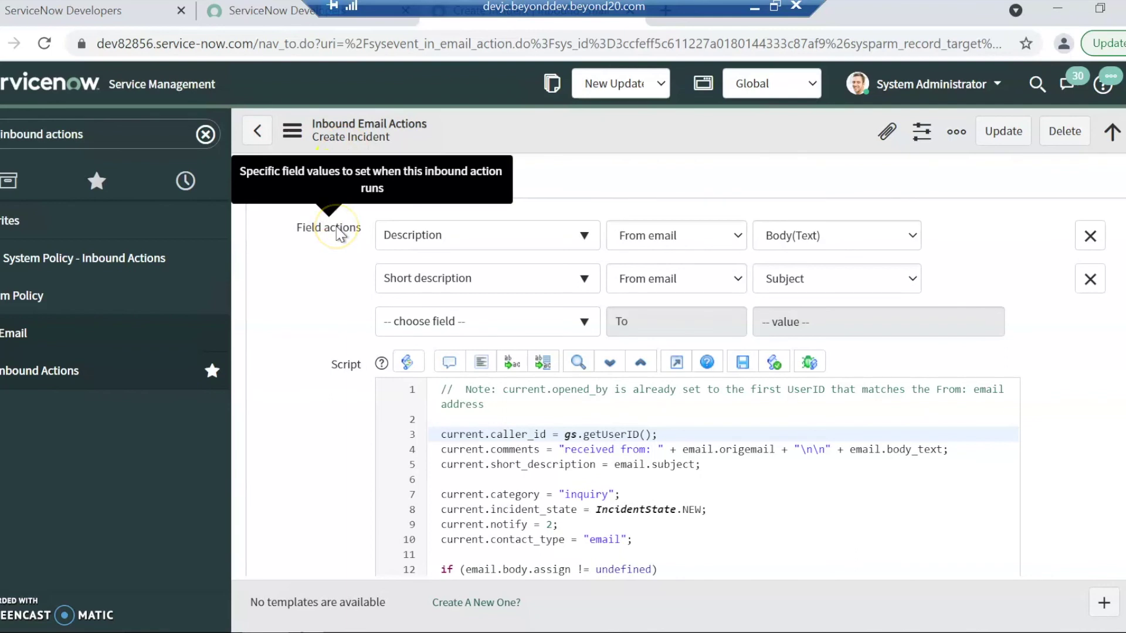
scroll(339, 234, down, 2)
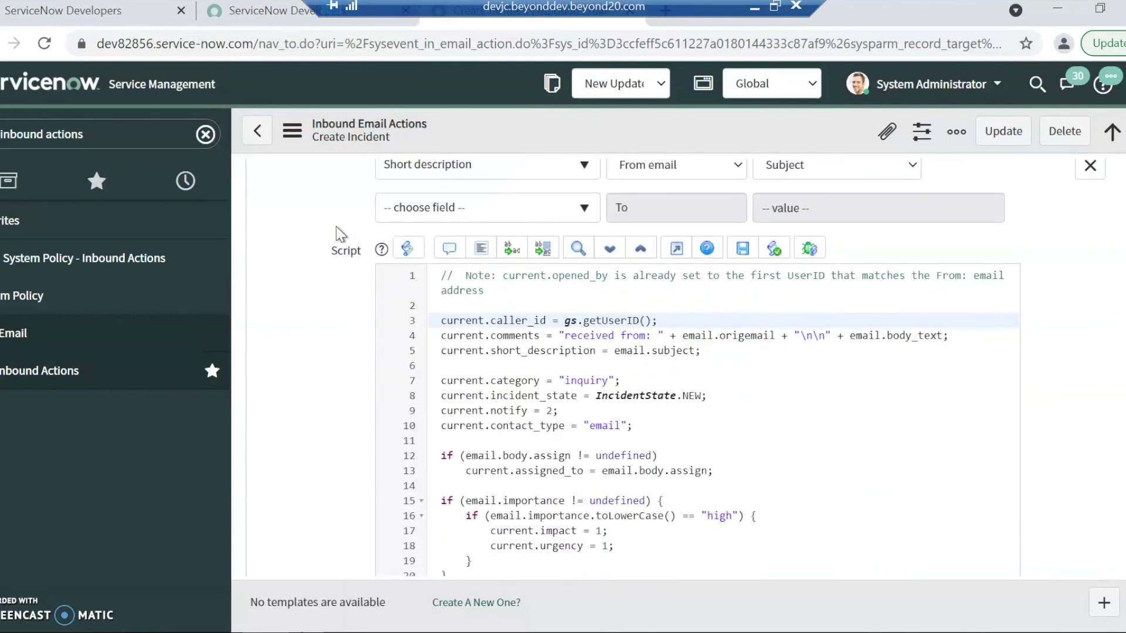
scroll(336, 226, up, 2)
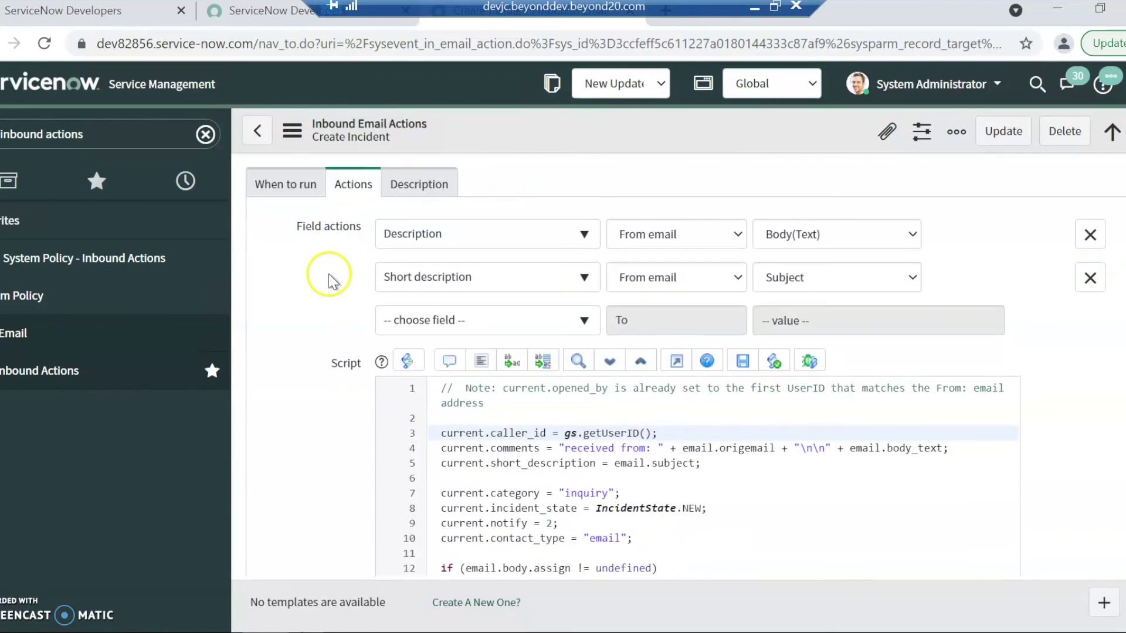
scroll(336, 402, down, 3)
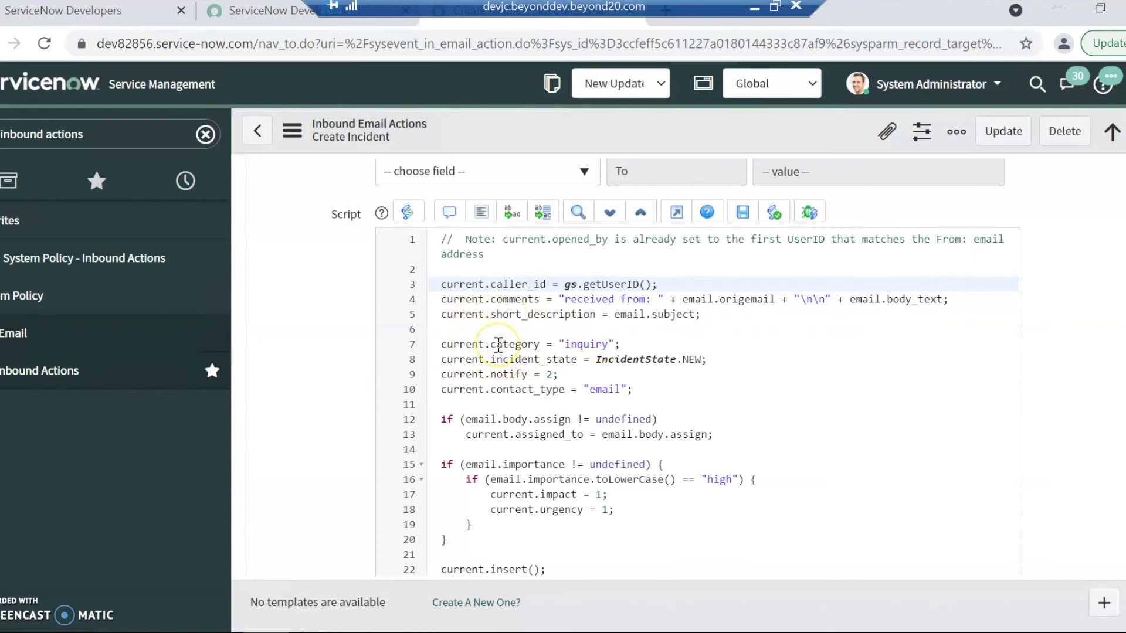
scroll(498, 345, up, 5)
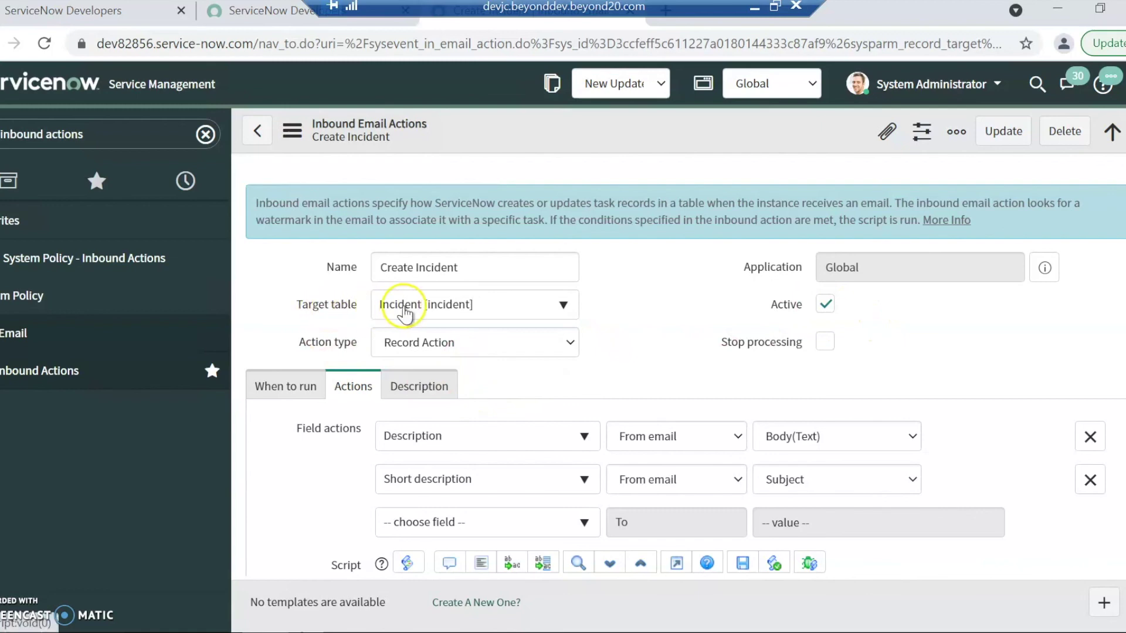
click(414, 386)
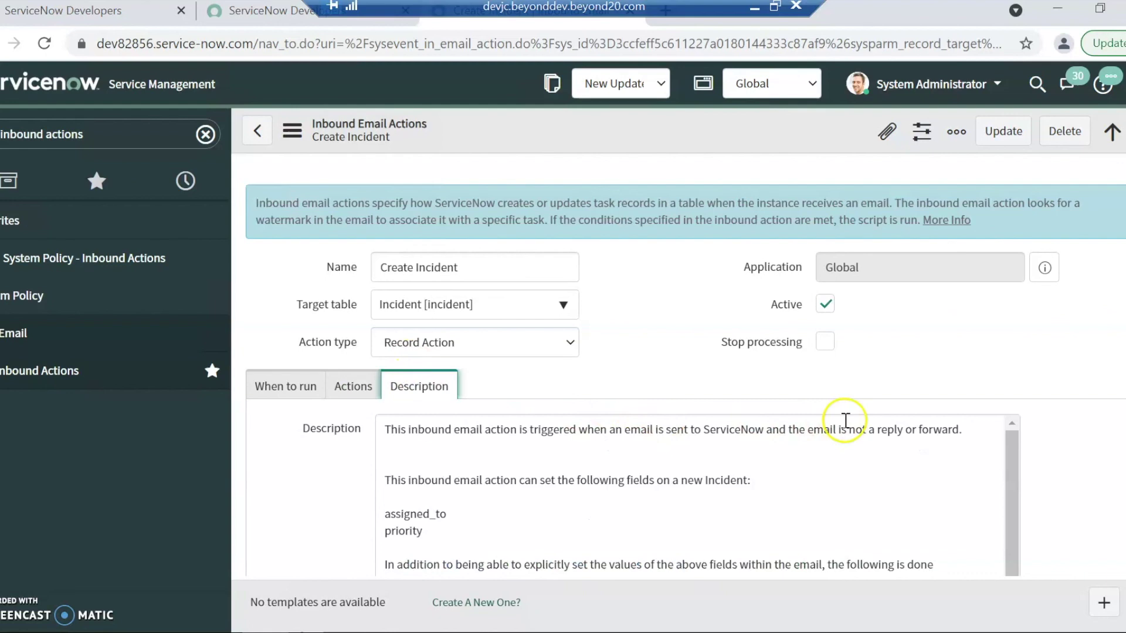
scroll(815, 466, down, 3)
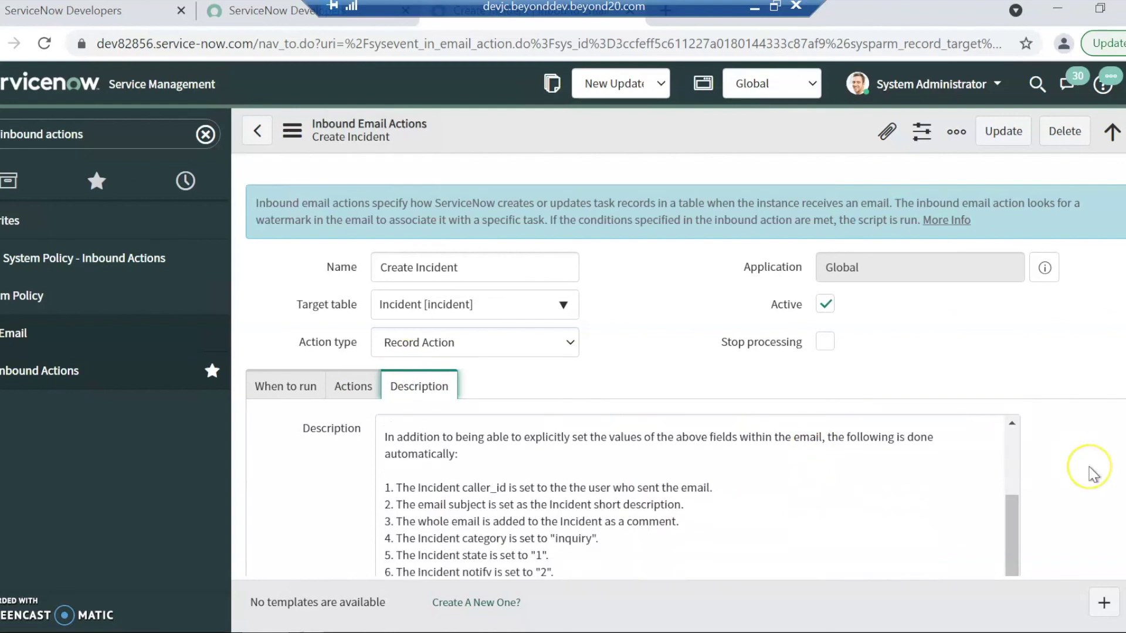
scroll(1091, 472, down, 3)
scroll(1092, 473, down, 1)
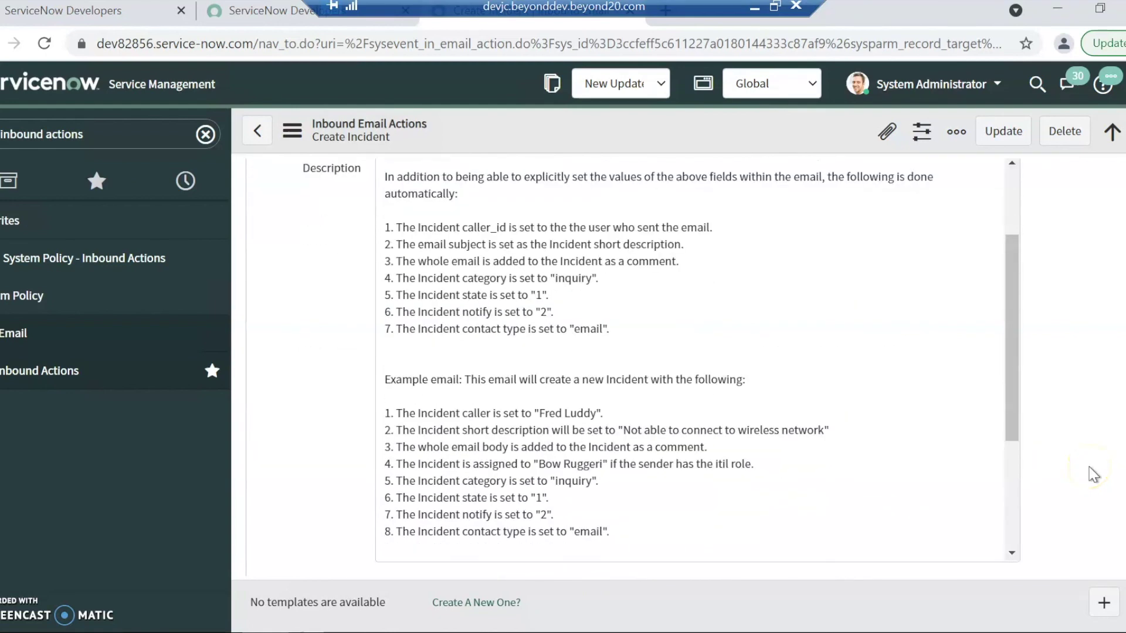
scroll(1093, 474, down, 1)
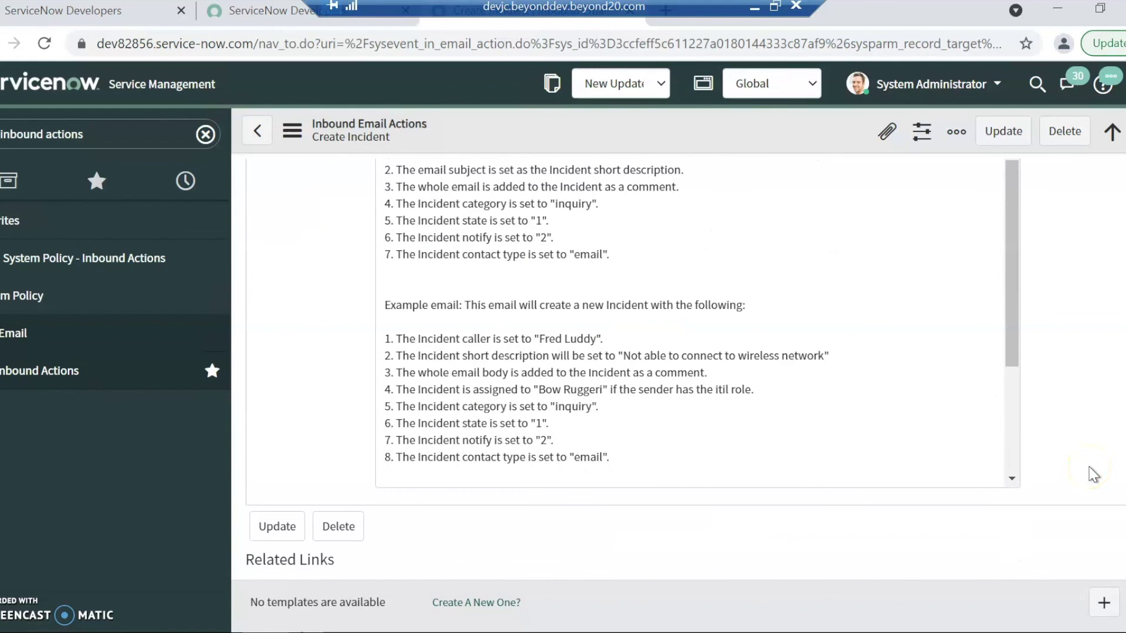
scroll(274, 370, up, 3)
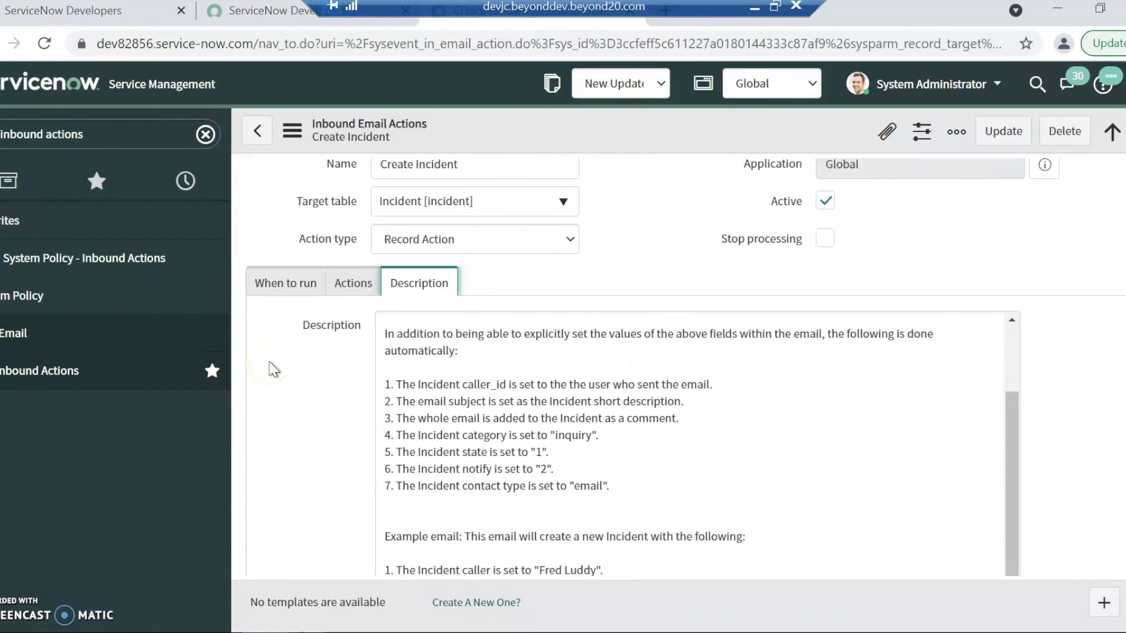
scroll(274, 369, up, 2)
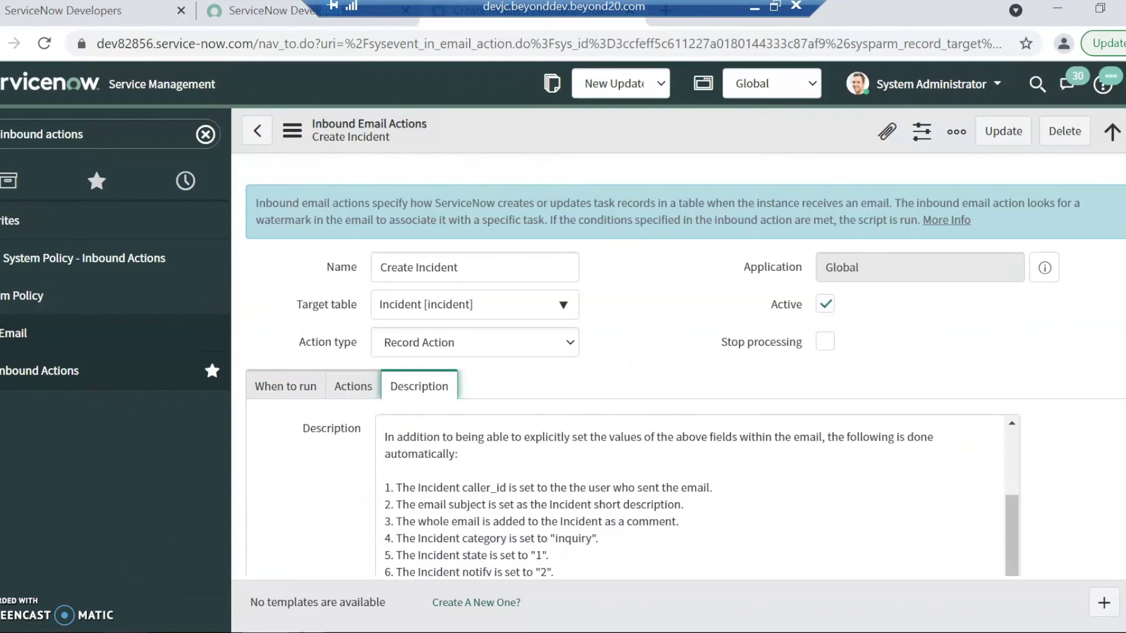